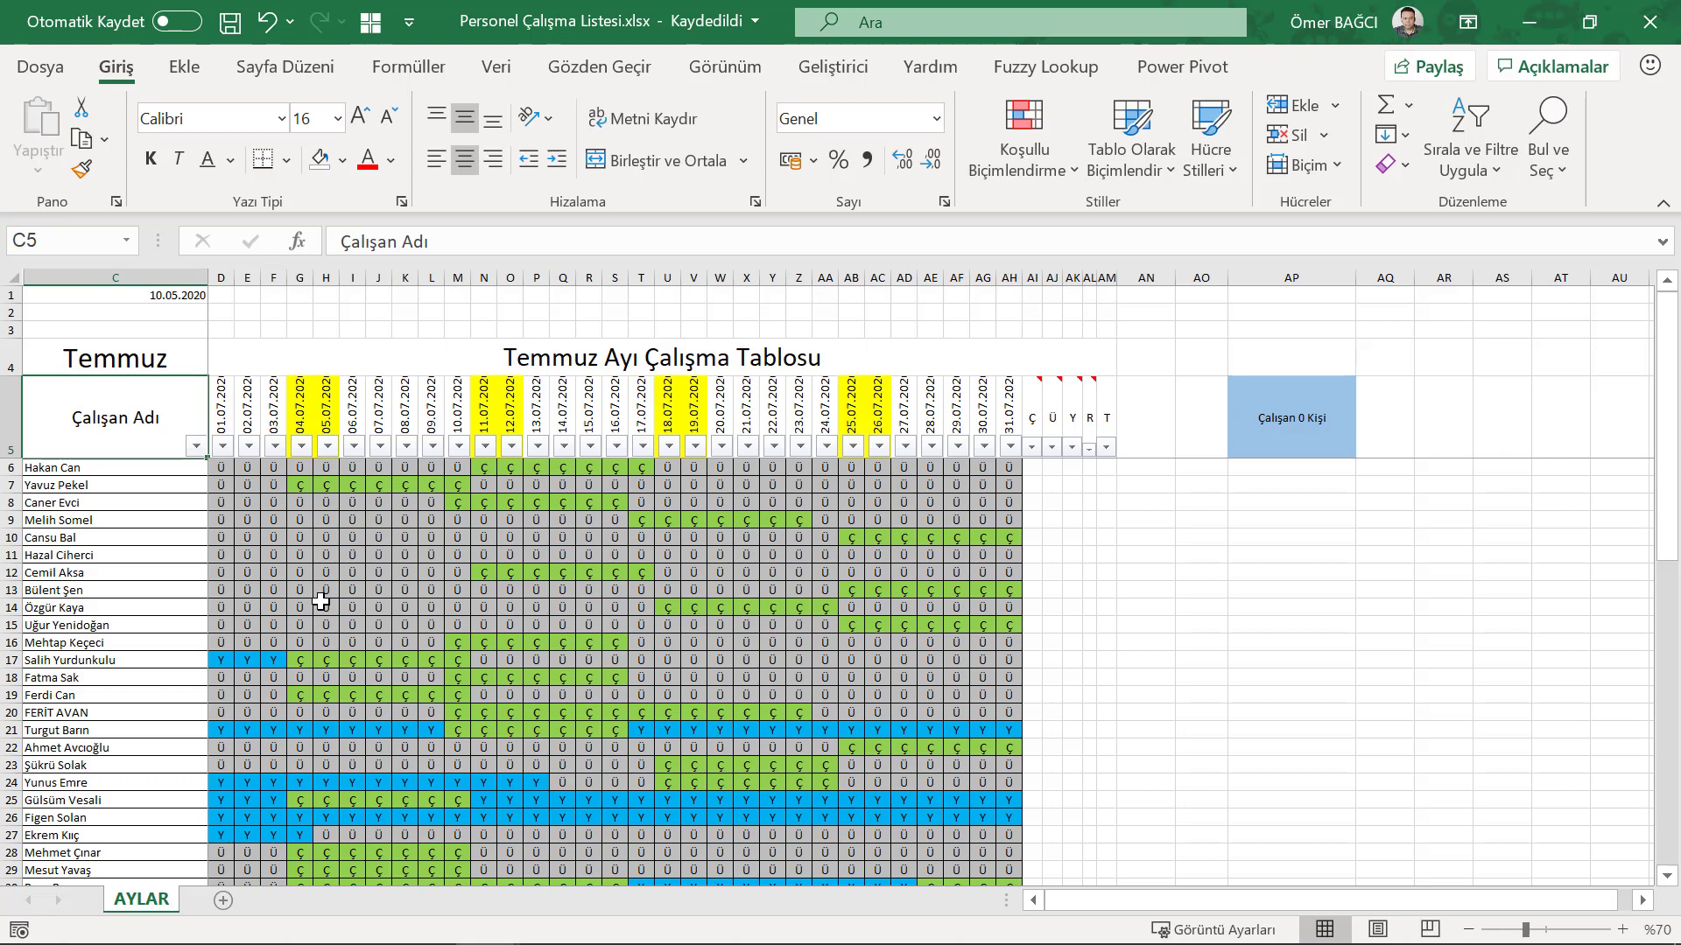
Check the month cell, first date header formula and staff names, then show C4's month list
{"action": "key", "text": "Up"}
{"action": "key", "text": "Up"}
{"action": "key", "text": "Right"}
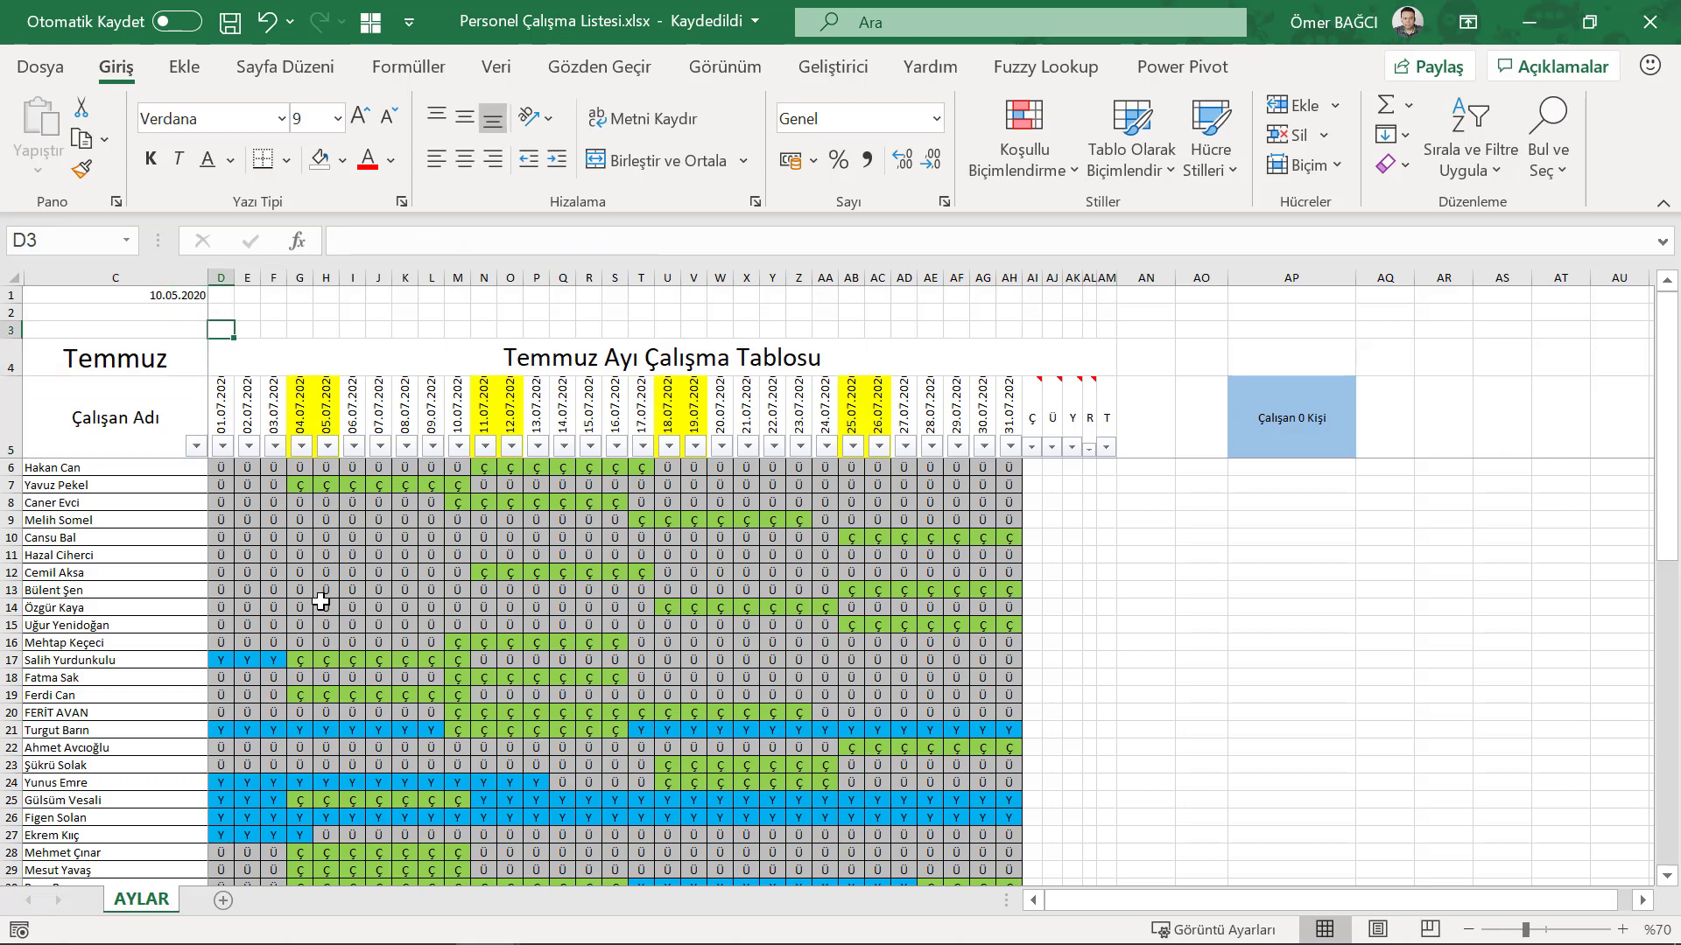
{"action": "key", "text": "Down"}
{"action": "key", "text": "Down"}
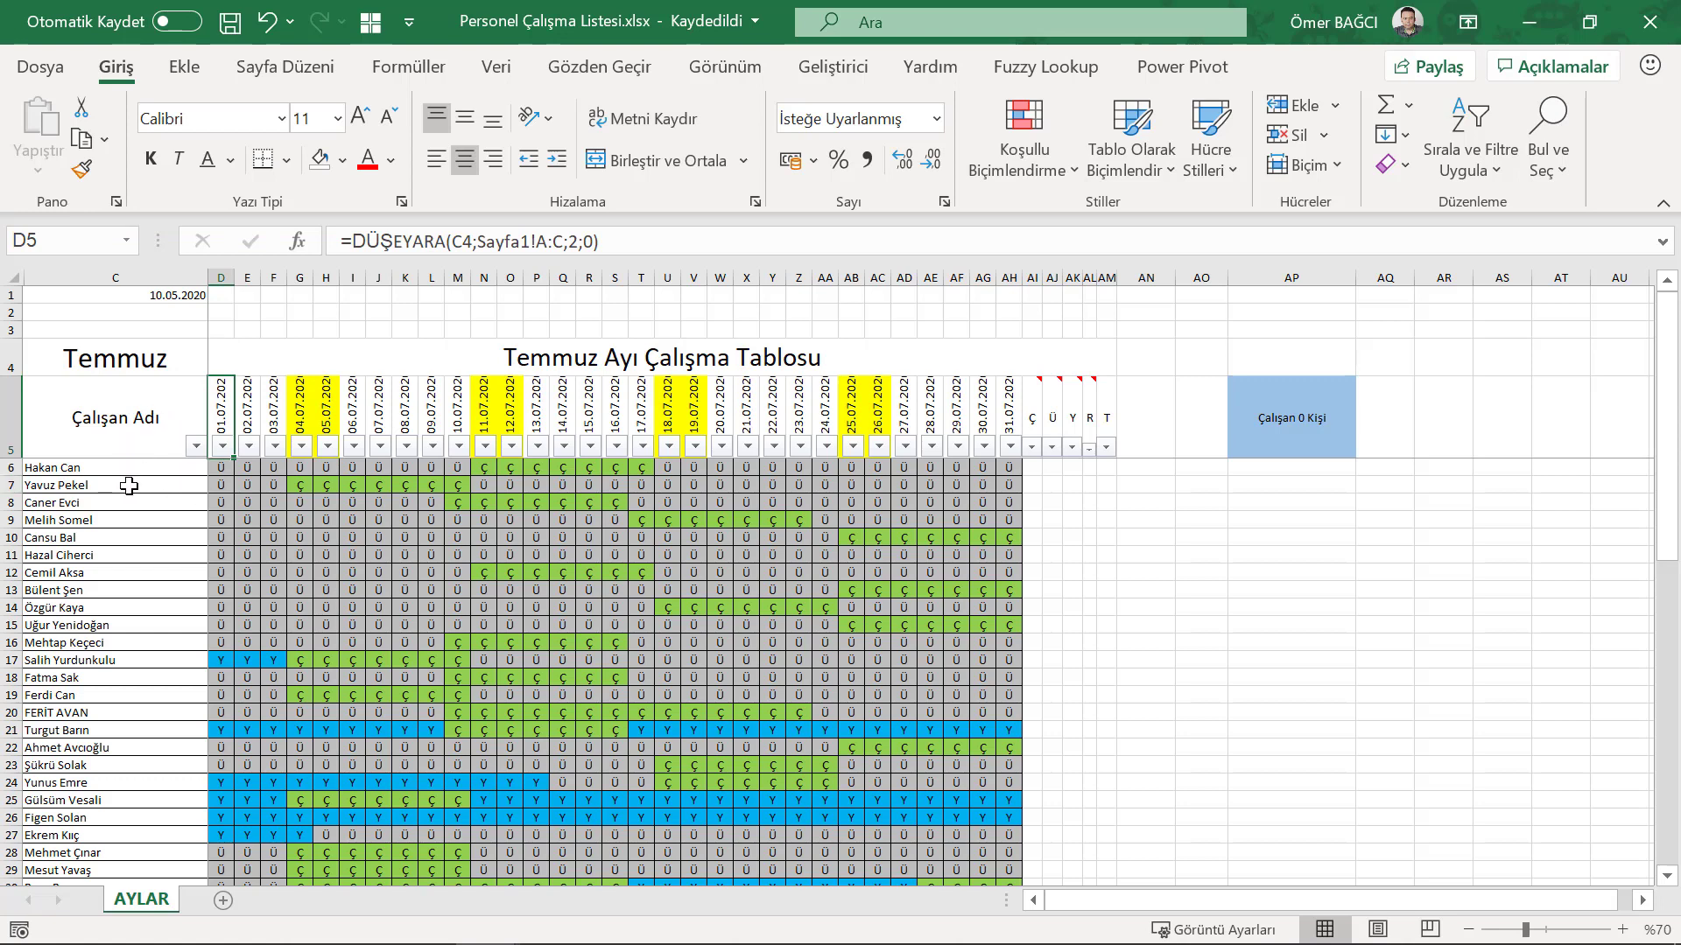
{"action": "left_click_drag", "start_coordinate": [122, 486], "coordinate": [102, 780]}
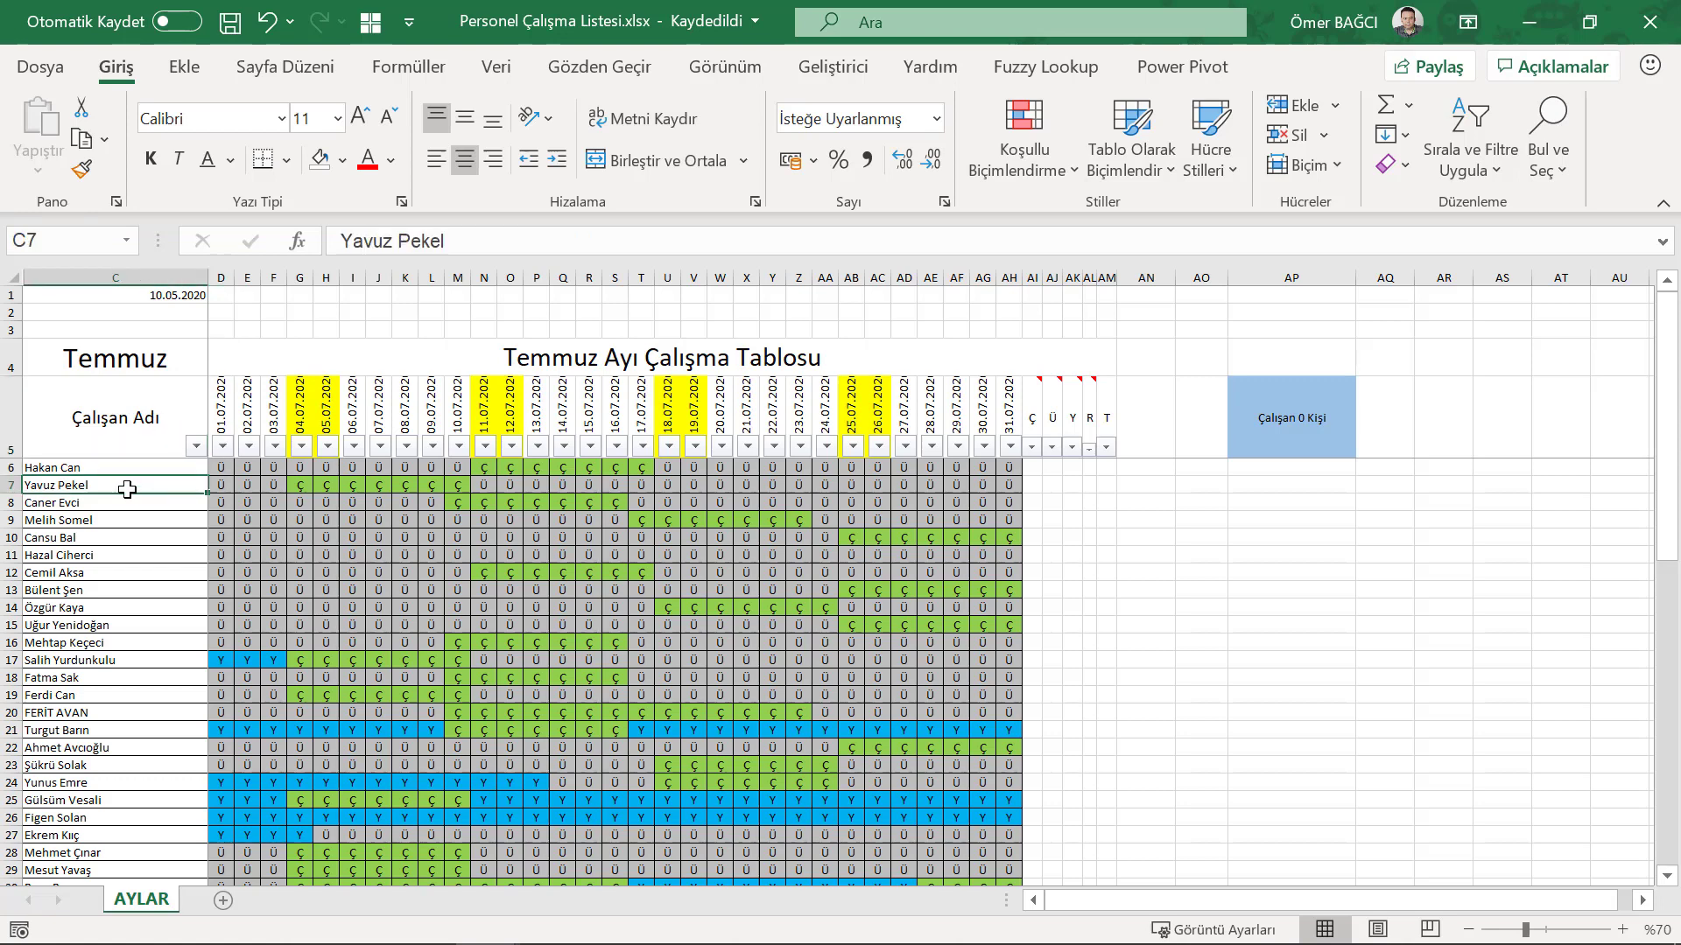
{"action": "left_click", "coordinate": [97, 763]}
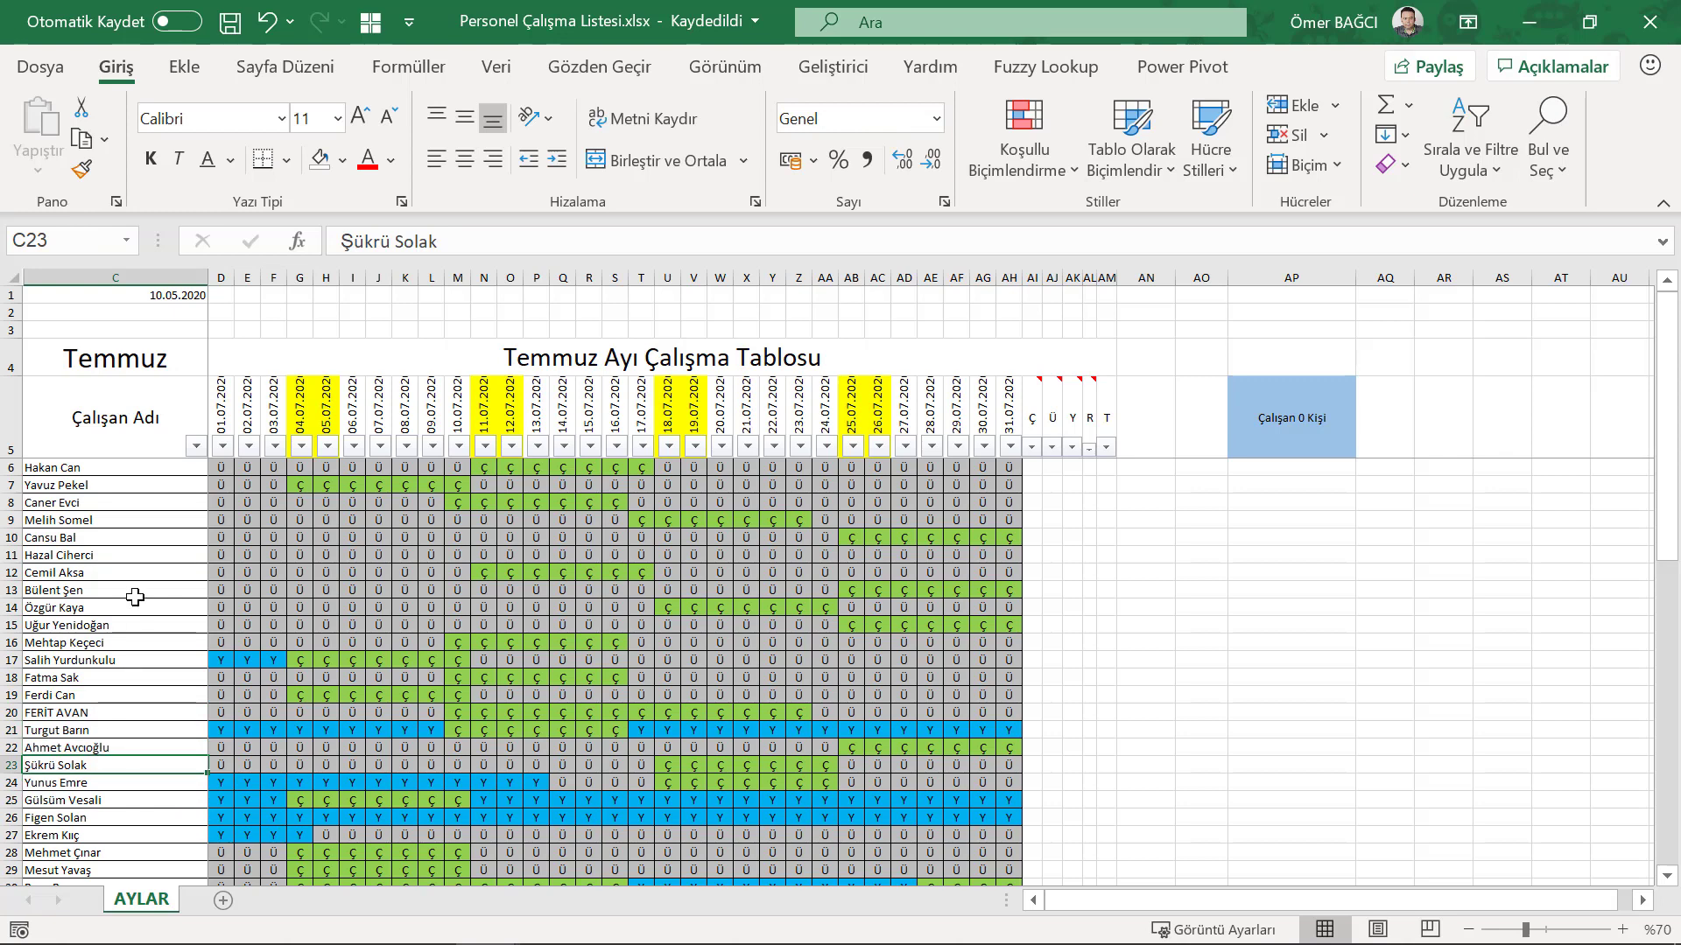
{"action": "left_click", "coordinate": [164, 352]}
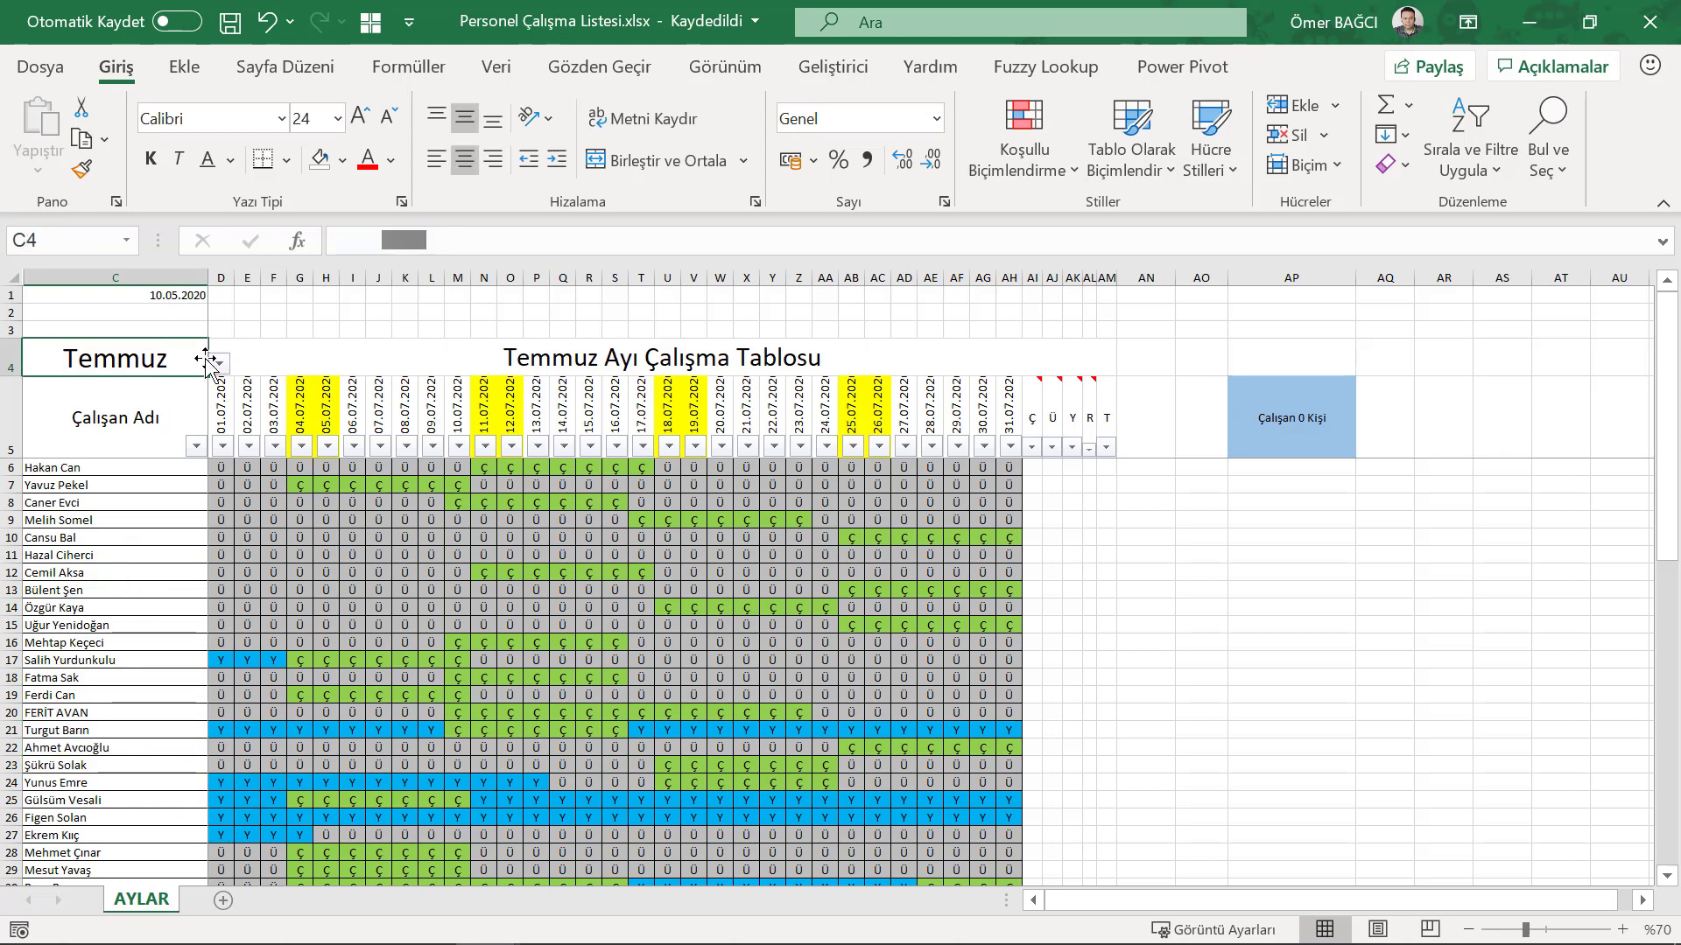
{"action": "left_click", "coordinate": [219, 364]}
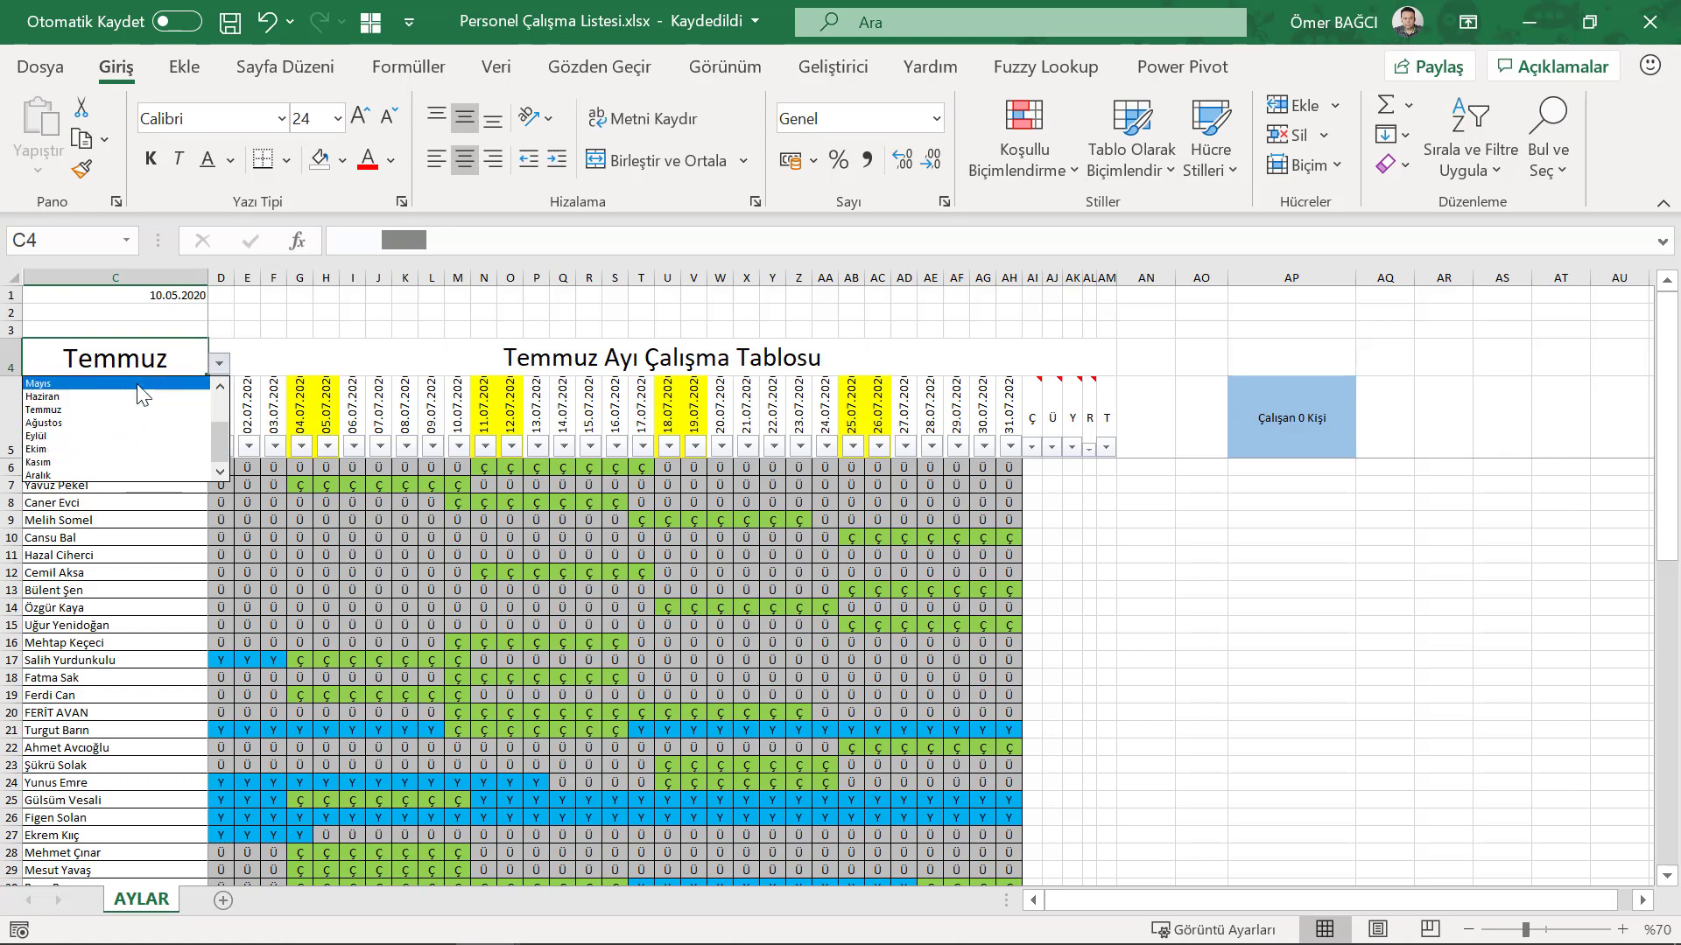
Pick Mayıs as the C4 schedule month and select the row of date headers
{"action": "left_click", "coordinate": [133, 357]}
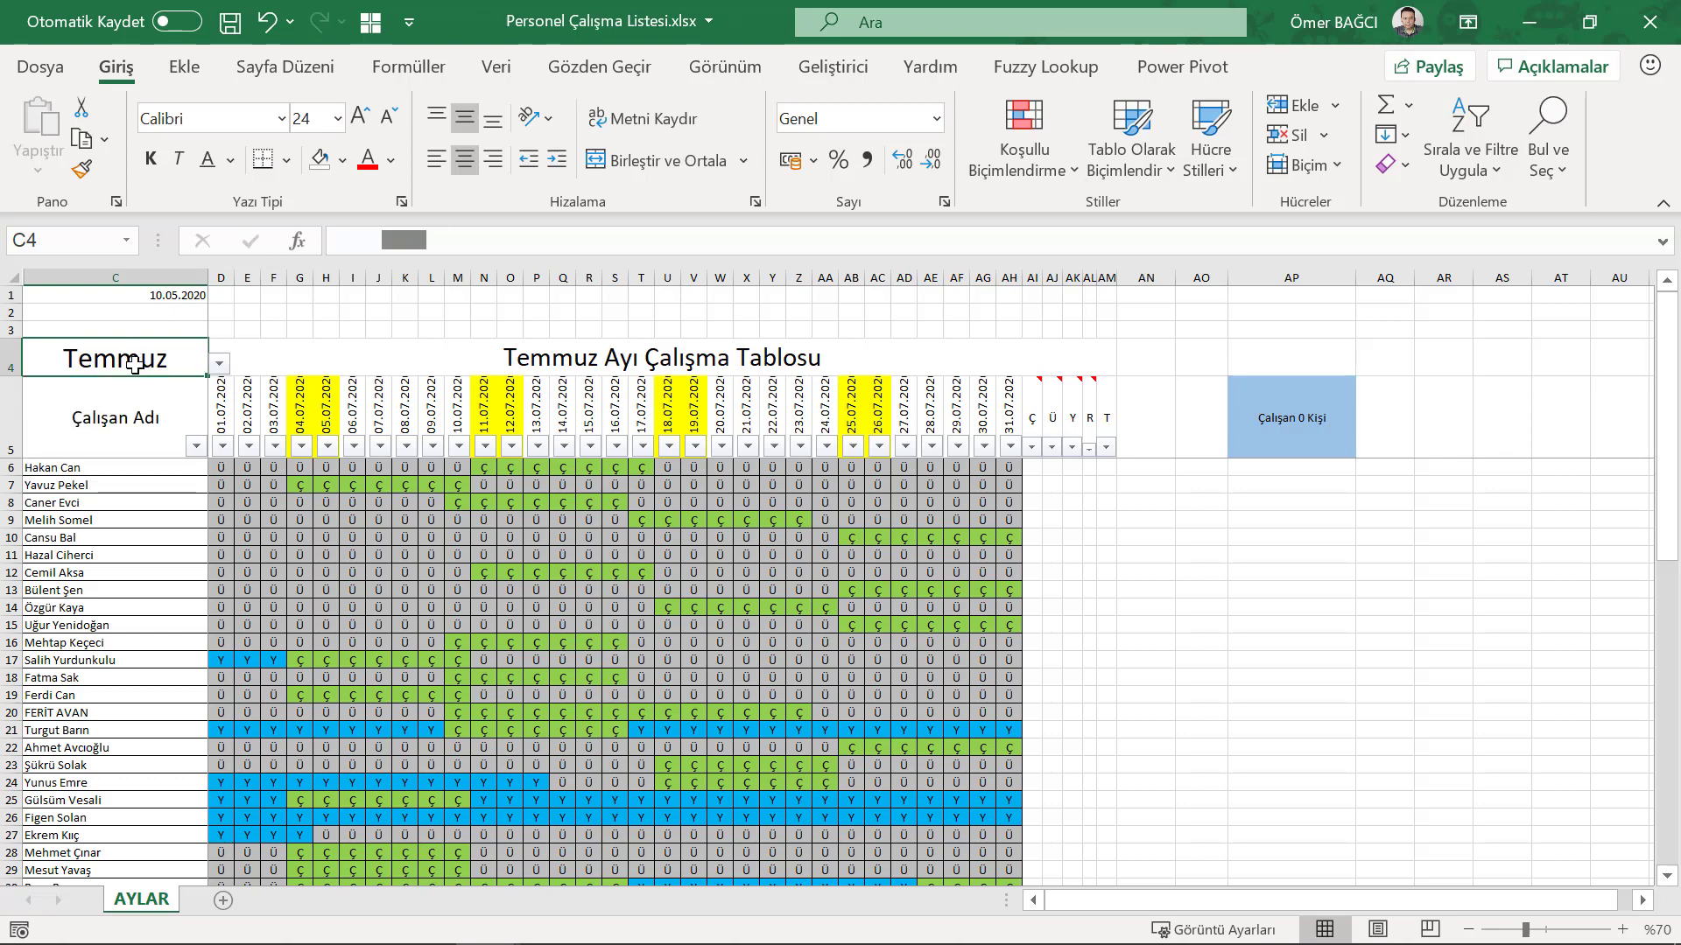
{"action": "left_click", "coordinate": [219, 363]}
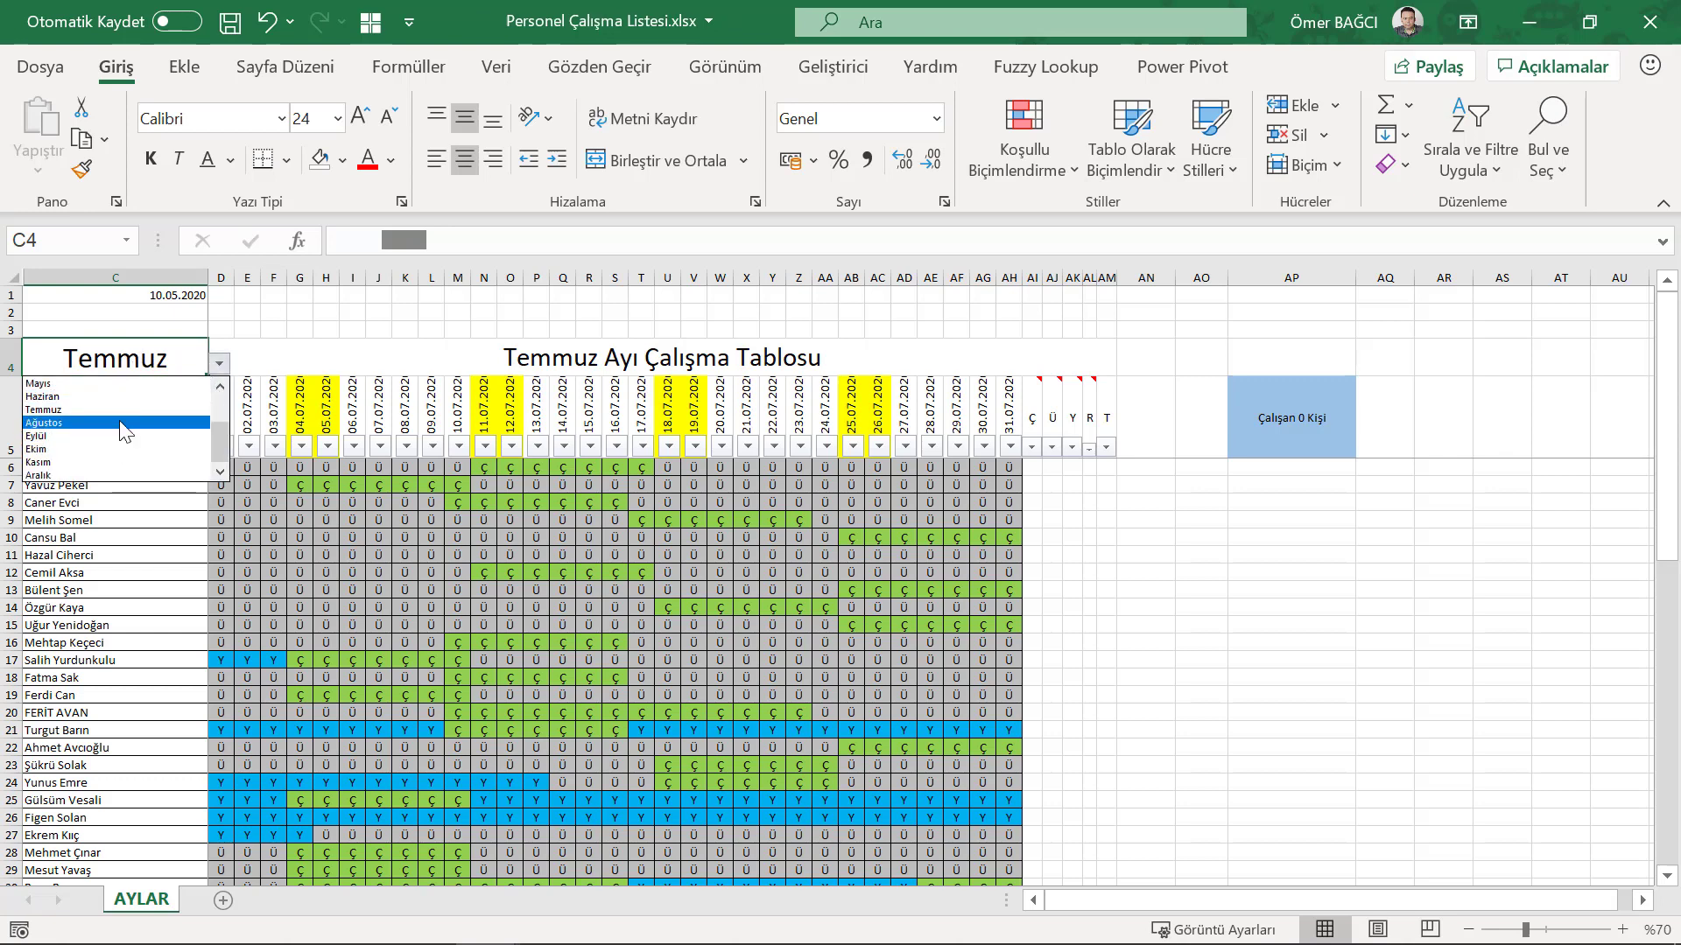
{"action": "left_click", "coordinate": [43, 384]}
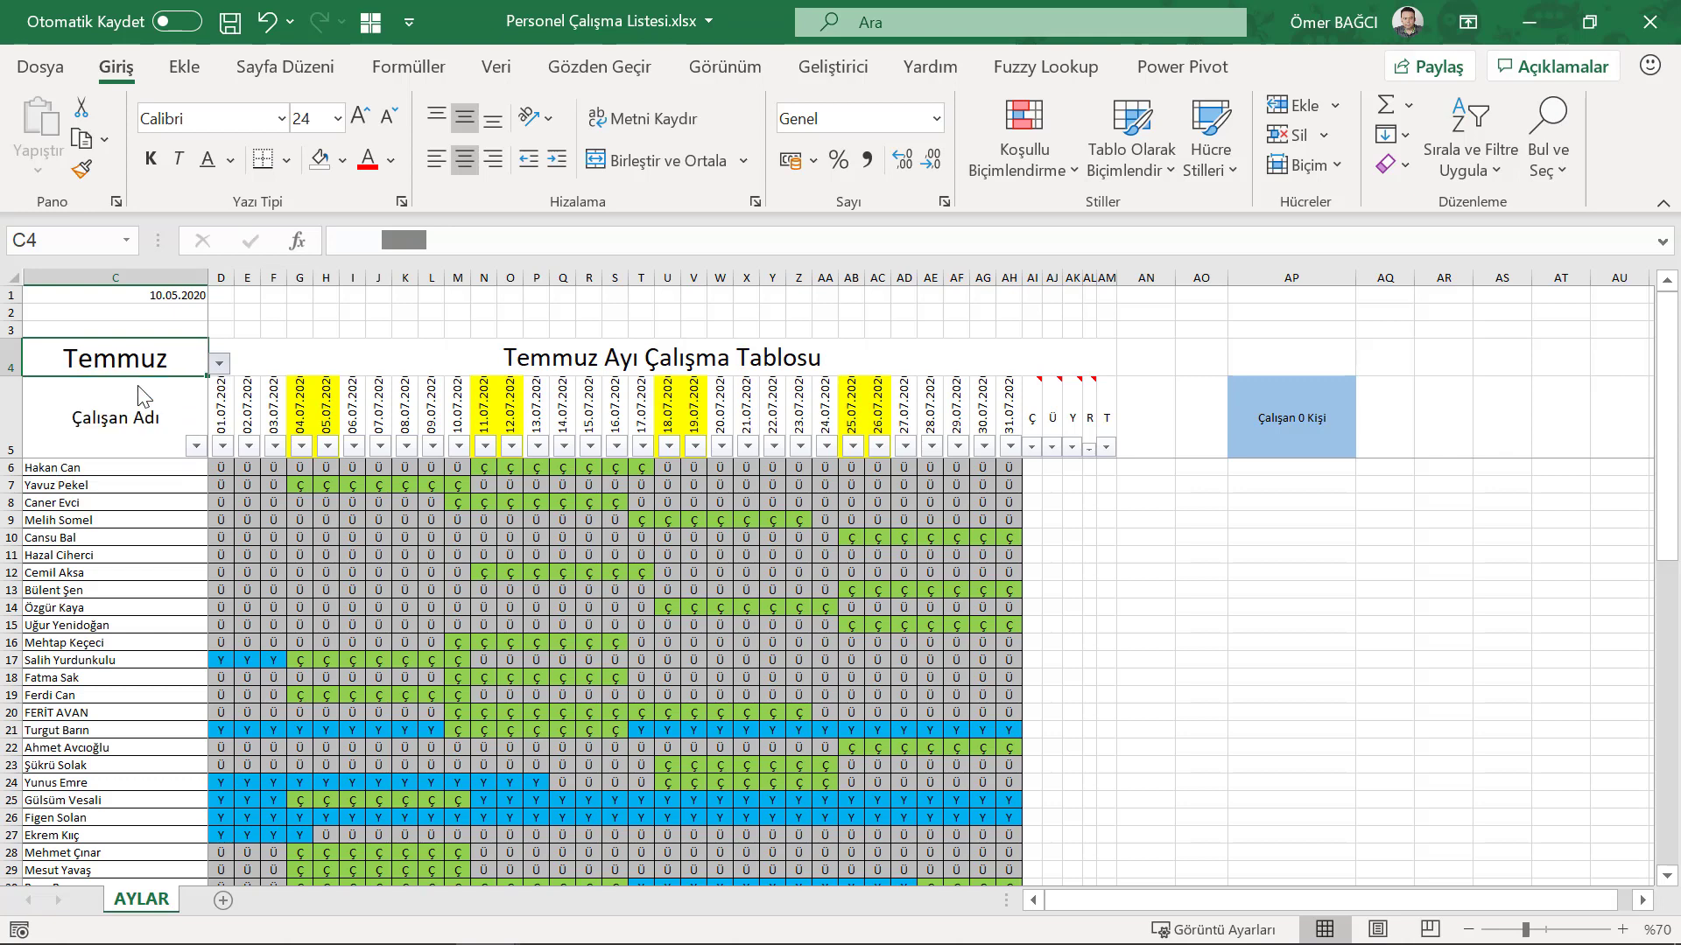
{"action": "left_click", "coordinate": [216, 397]}
{"action": "left_click_drag", "start_coordinate": [216, 397], "coordinate": [1005, 410]}
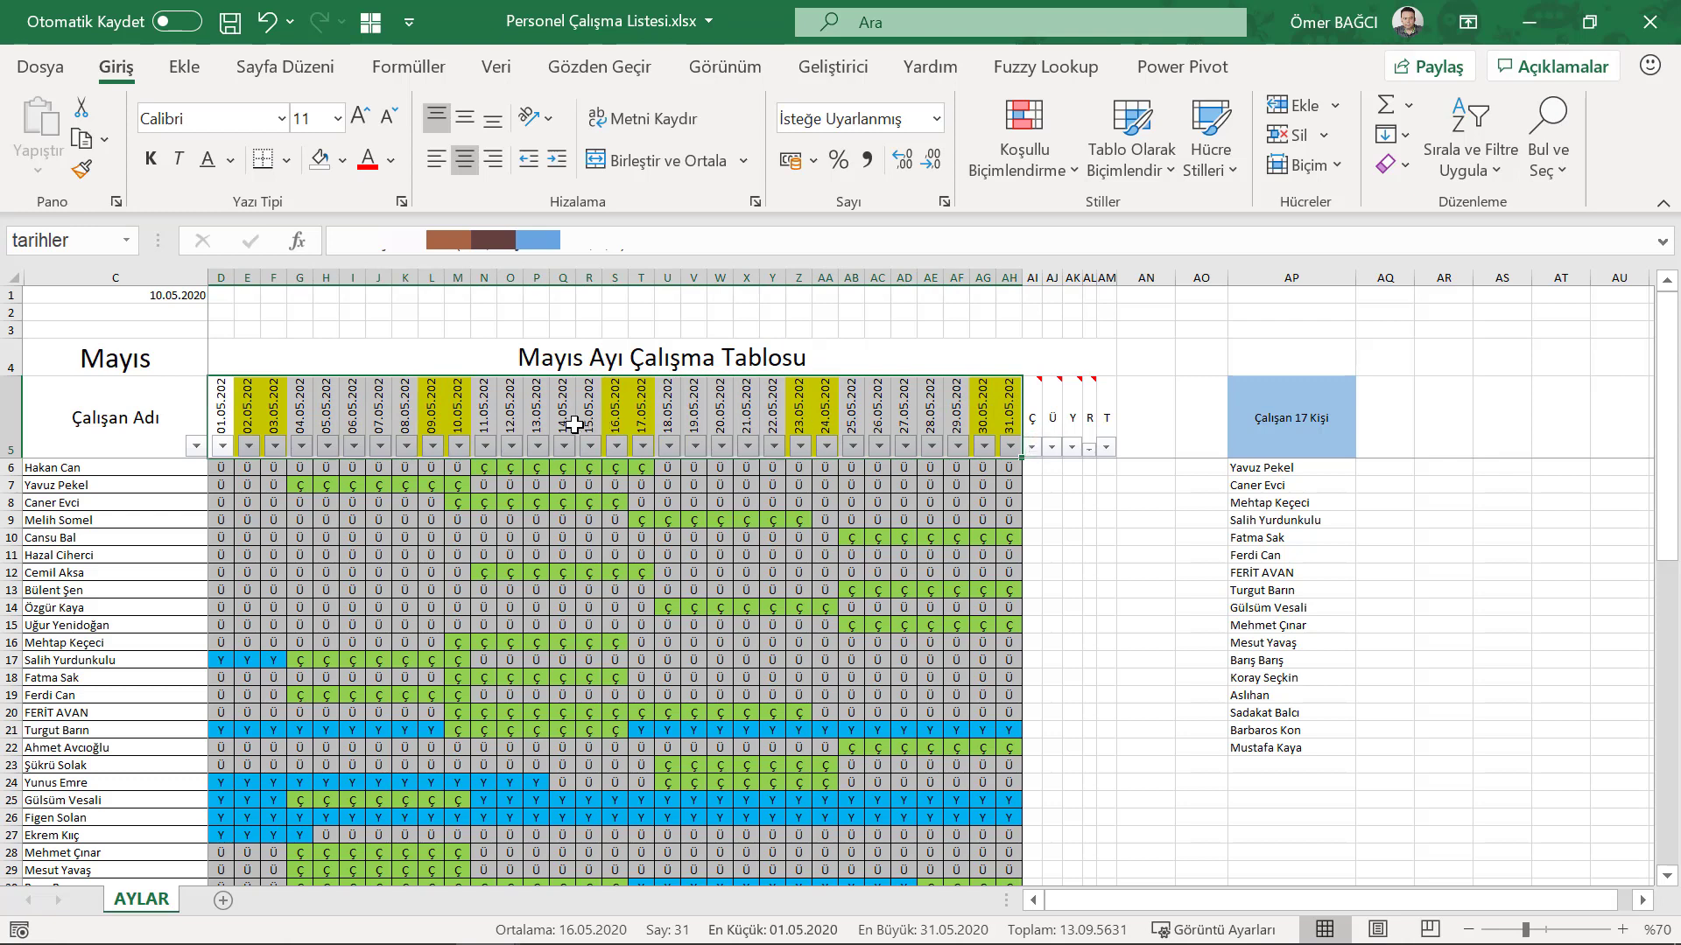
Change the month to Ekim and check the October date headers through 31.10.2020
{"action": "left_click", "coordinate": [167, 354]}
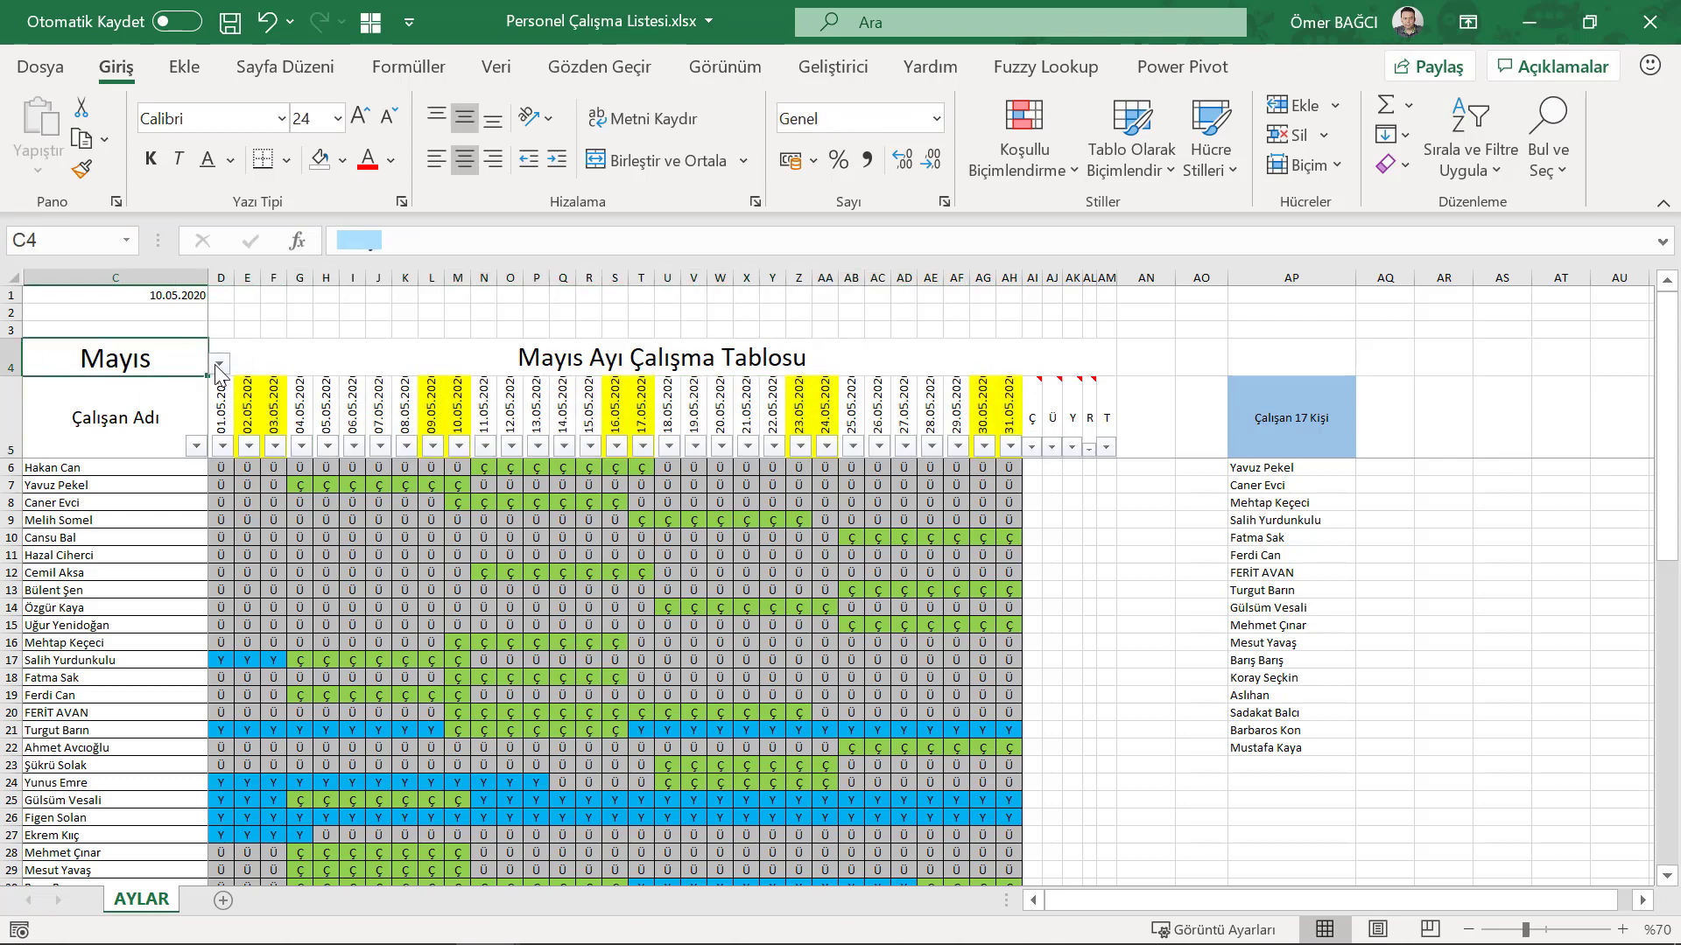
{"action": "left_click", "coordinate": [219, 362]}
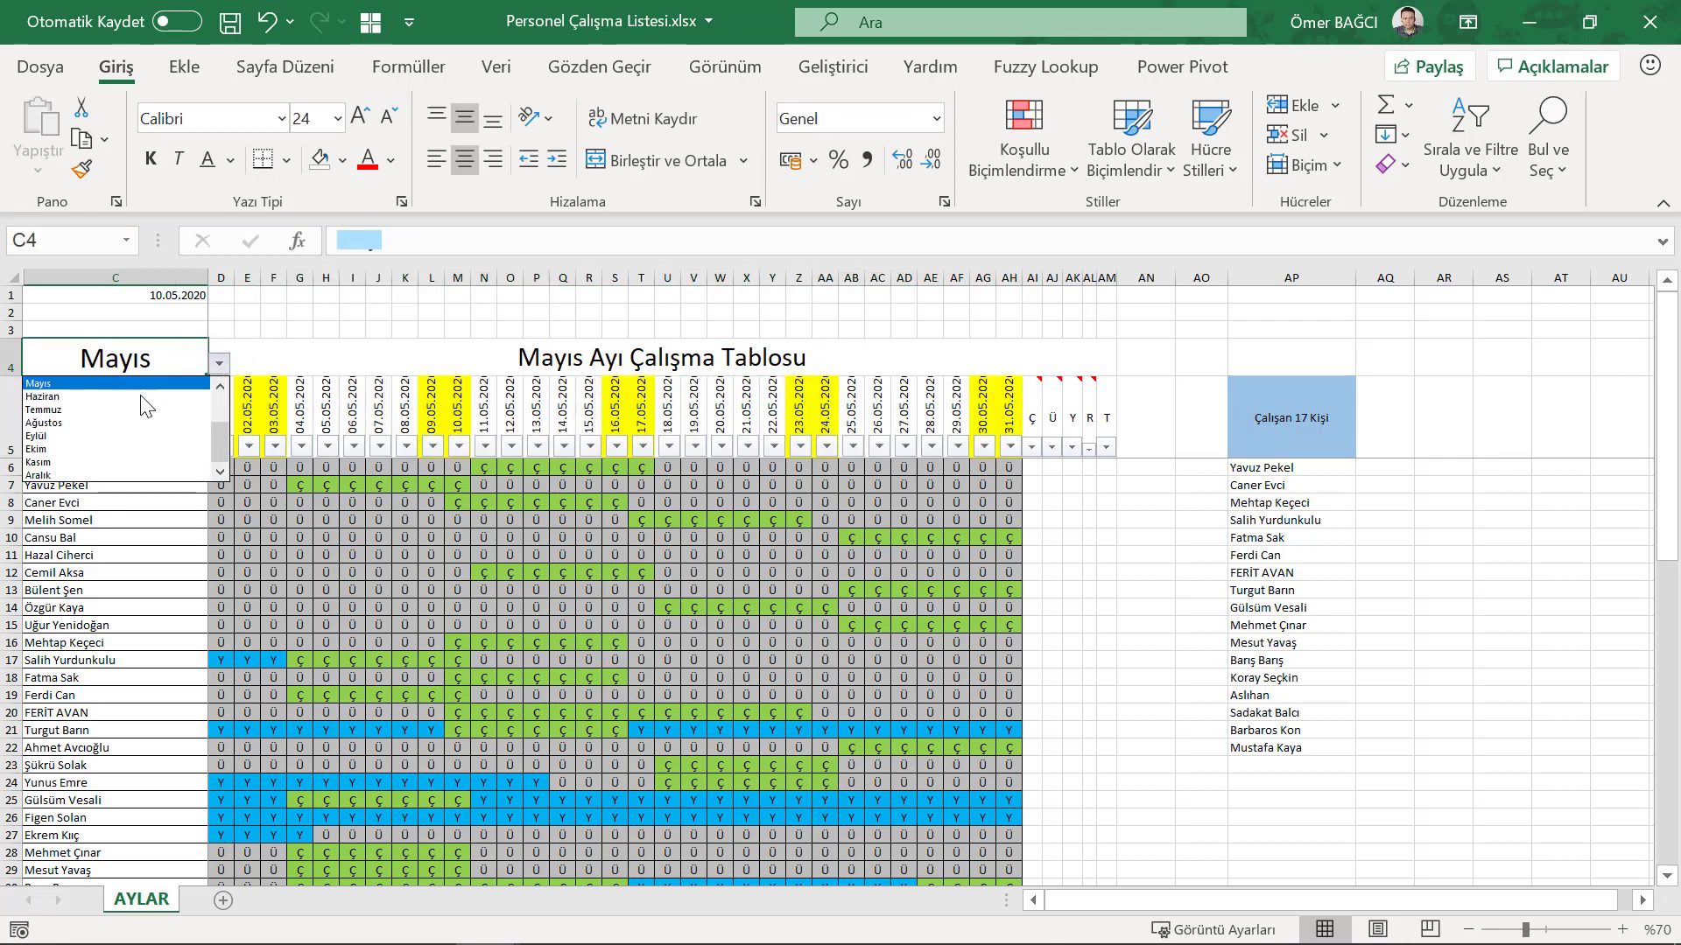
{"action": "left_click", "coordinate": [128, 447]}
{"action": "left_click_drag", "start_coordinate": [221, 414], "coordinate": [1003, 402]}
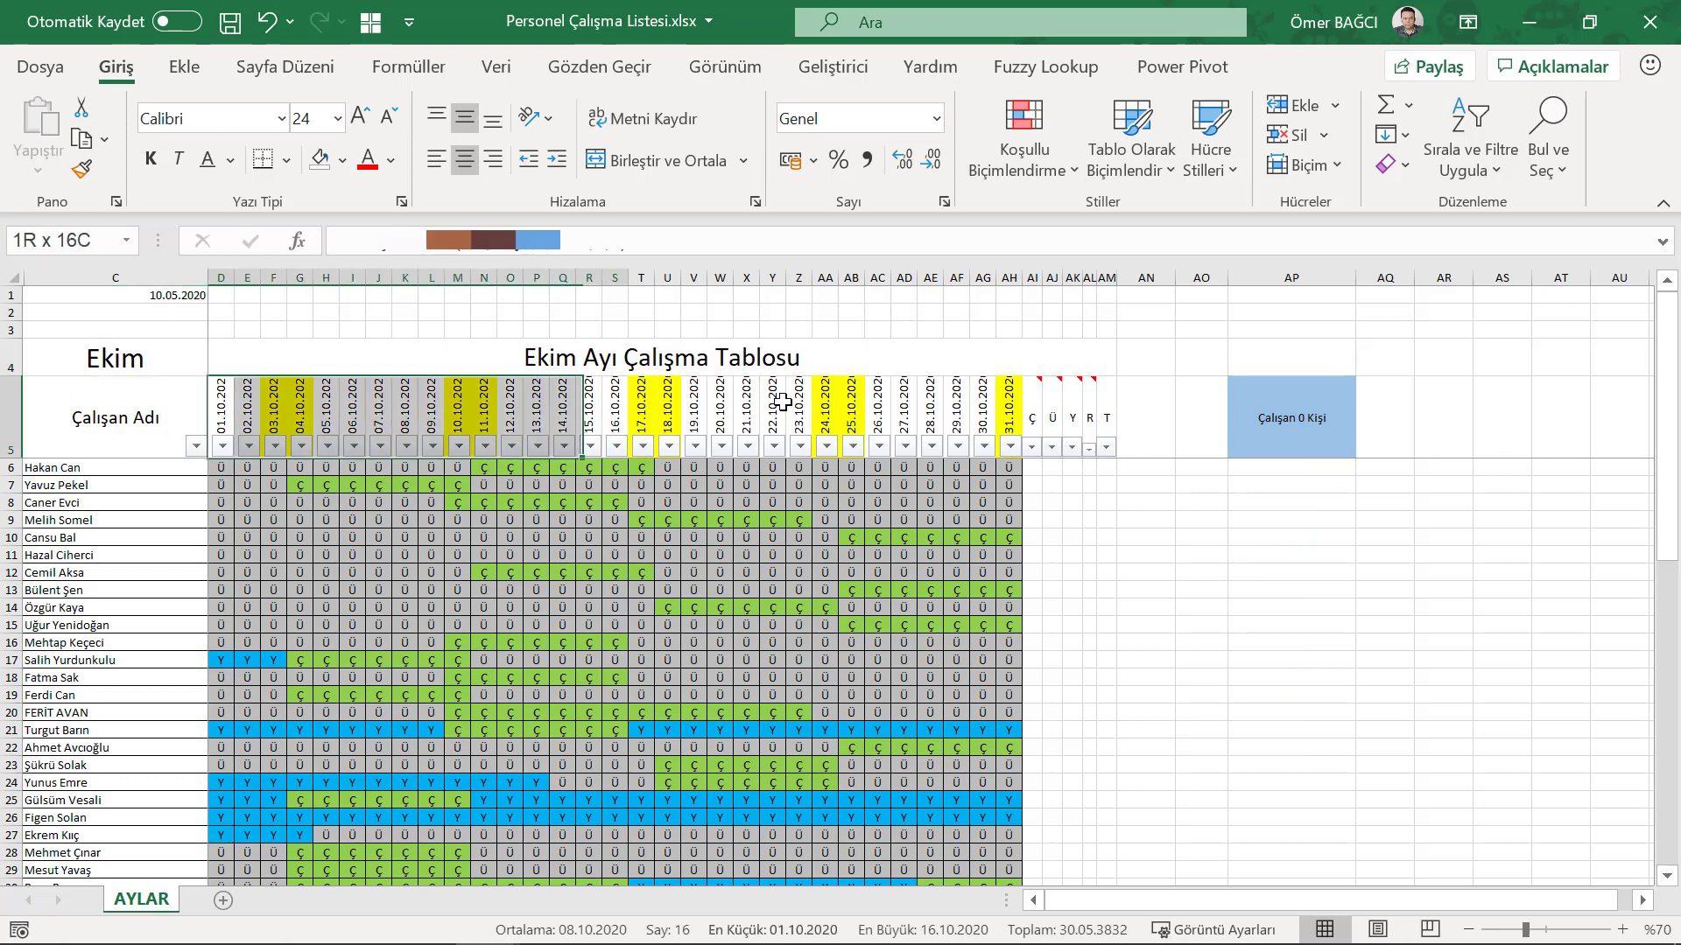
{"action": "left_click", "coordinate": [1003, 402]}
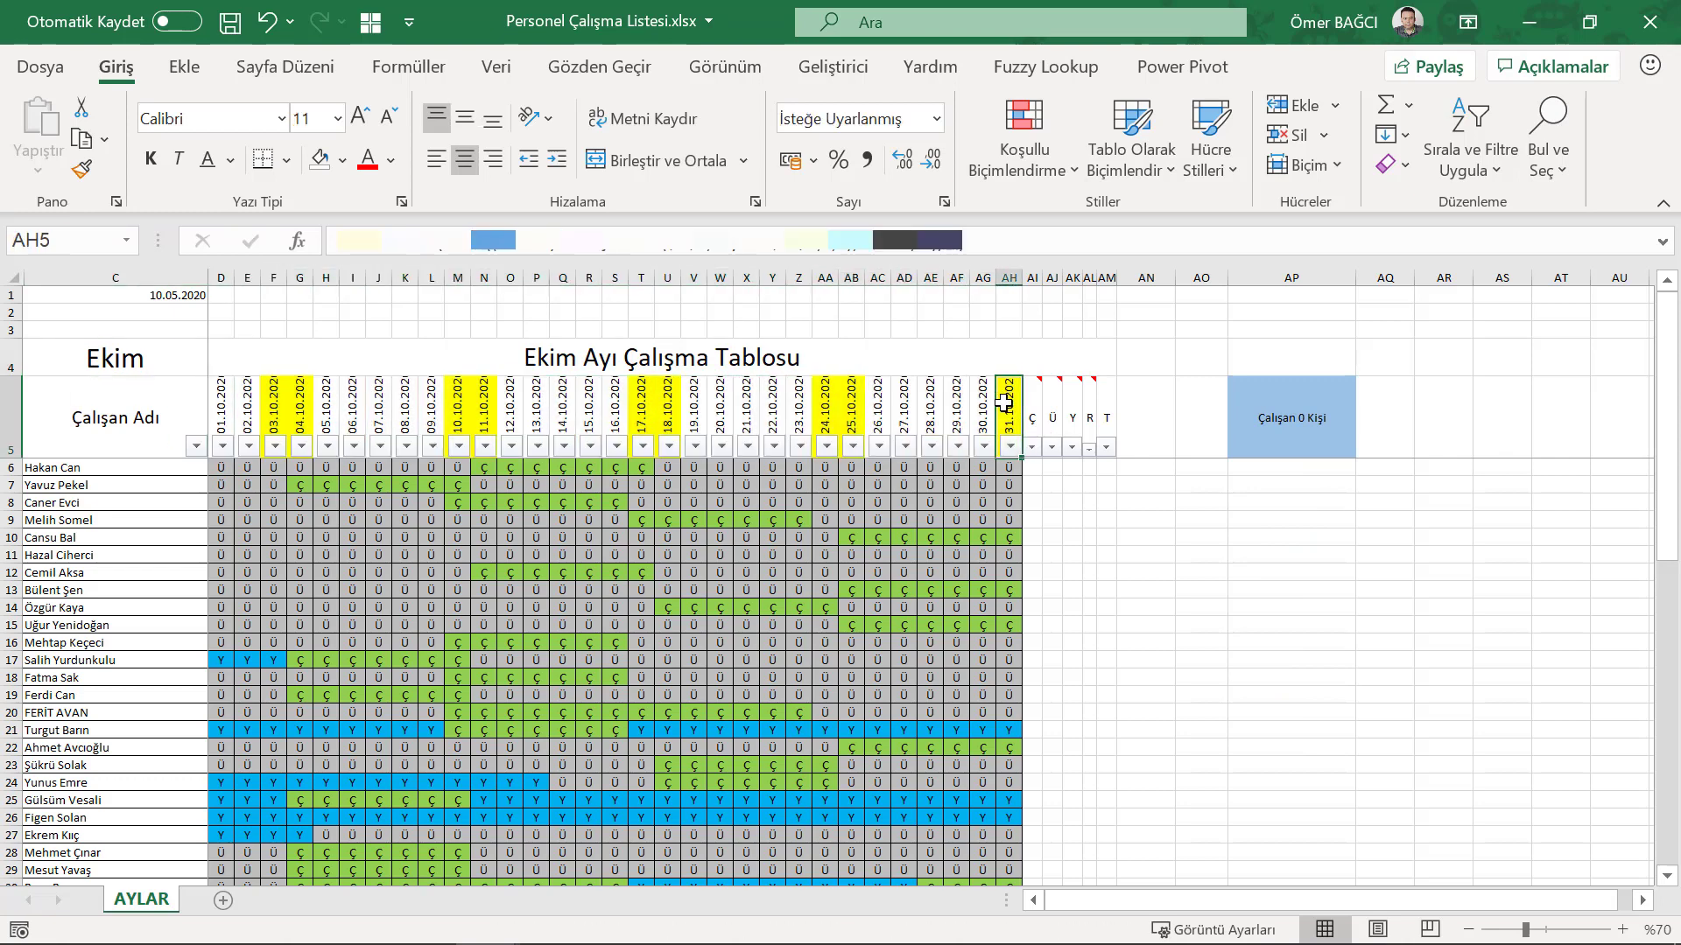
{"action": "left_click", "coordinate": [982, 402]}
{"action": "left_click", "coordinate": [1003, 403]}
{"action": "left_click", "coordinate": [273, 410]}
{"action": "left_click", "coordinate": [562, 504]}
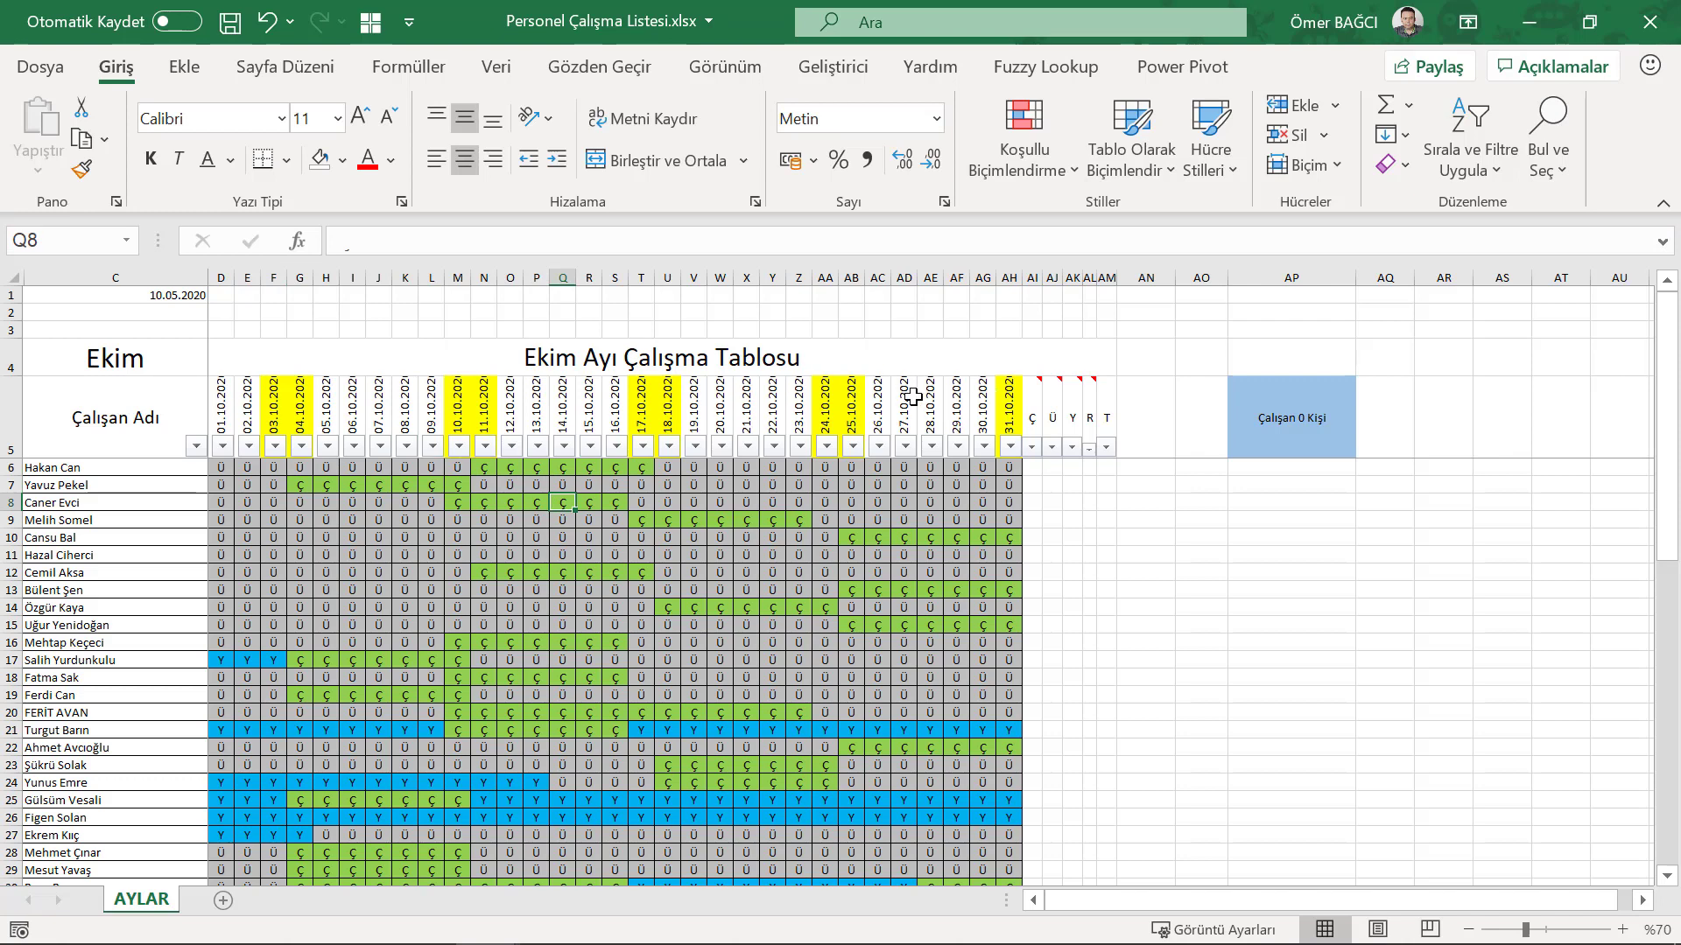
{"action": "left_click", "coordinate": [1036, 468]}
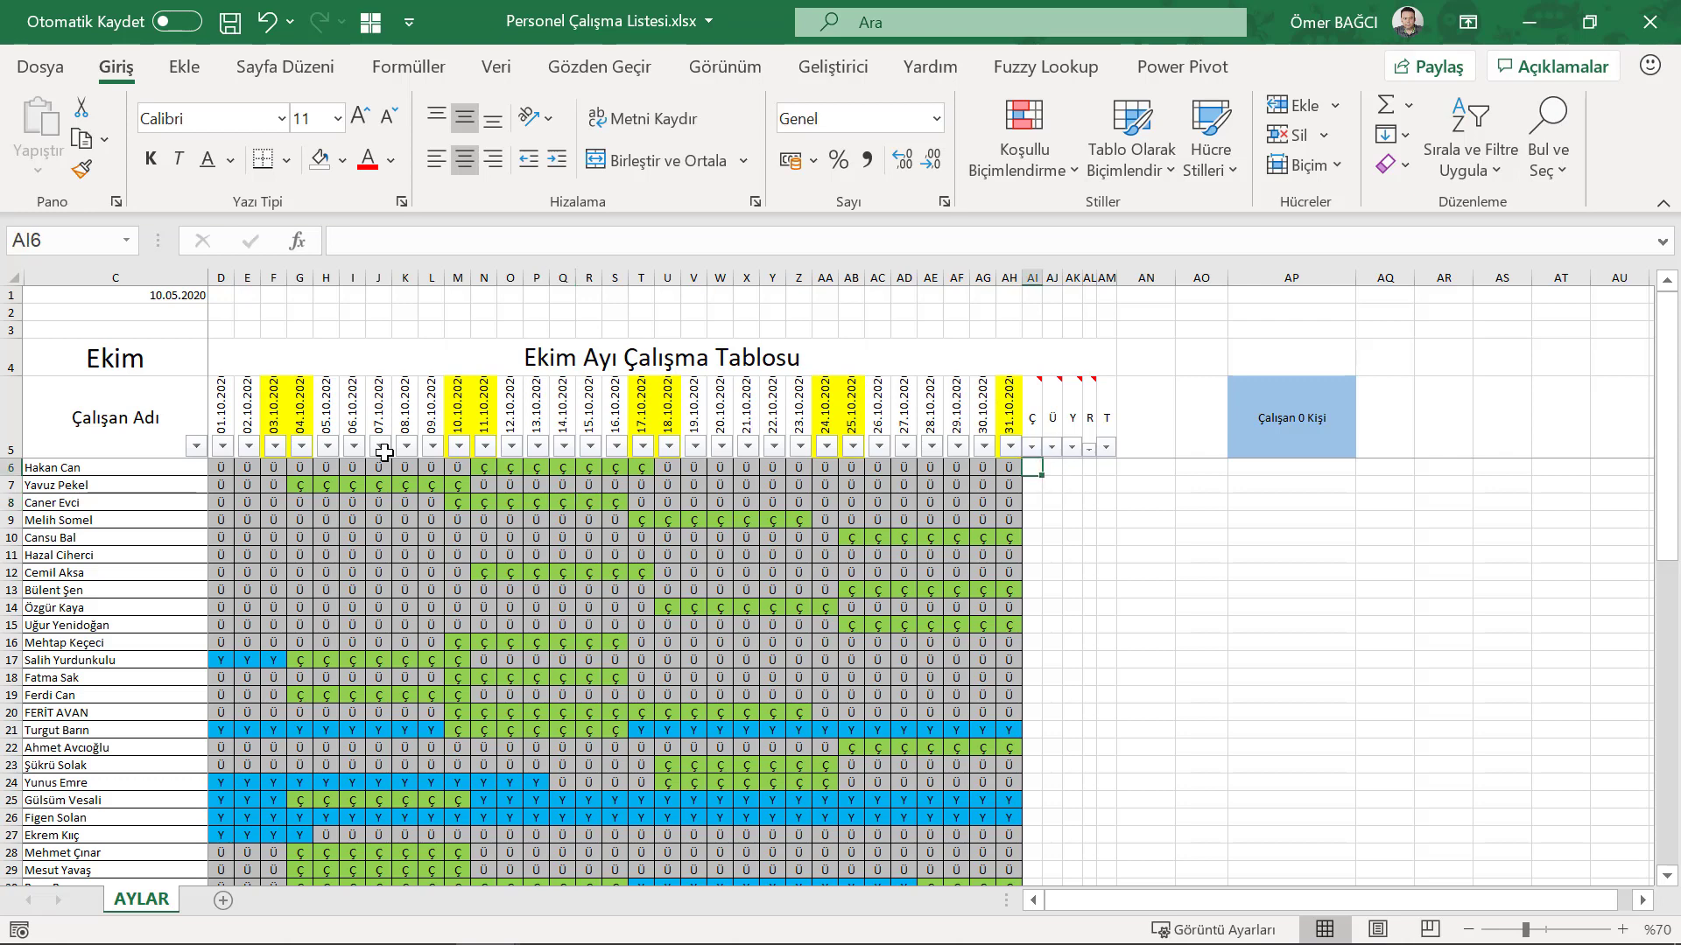
{"action": "left_click", "coordinate": [1052, 469]}
{"action": "left_click", "coordinate": [1071, 468]}
{"action": "left_click_drag", "start_coordinate": [1105, 468], "coordinate": [1088, 405]}
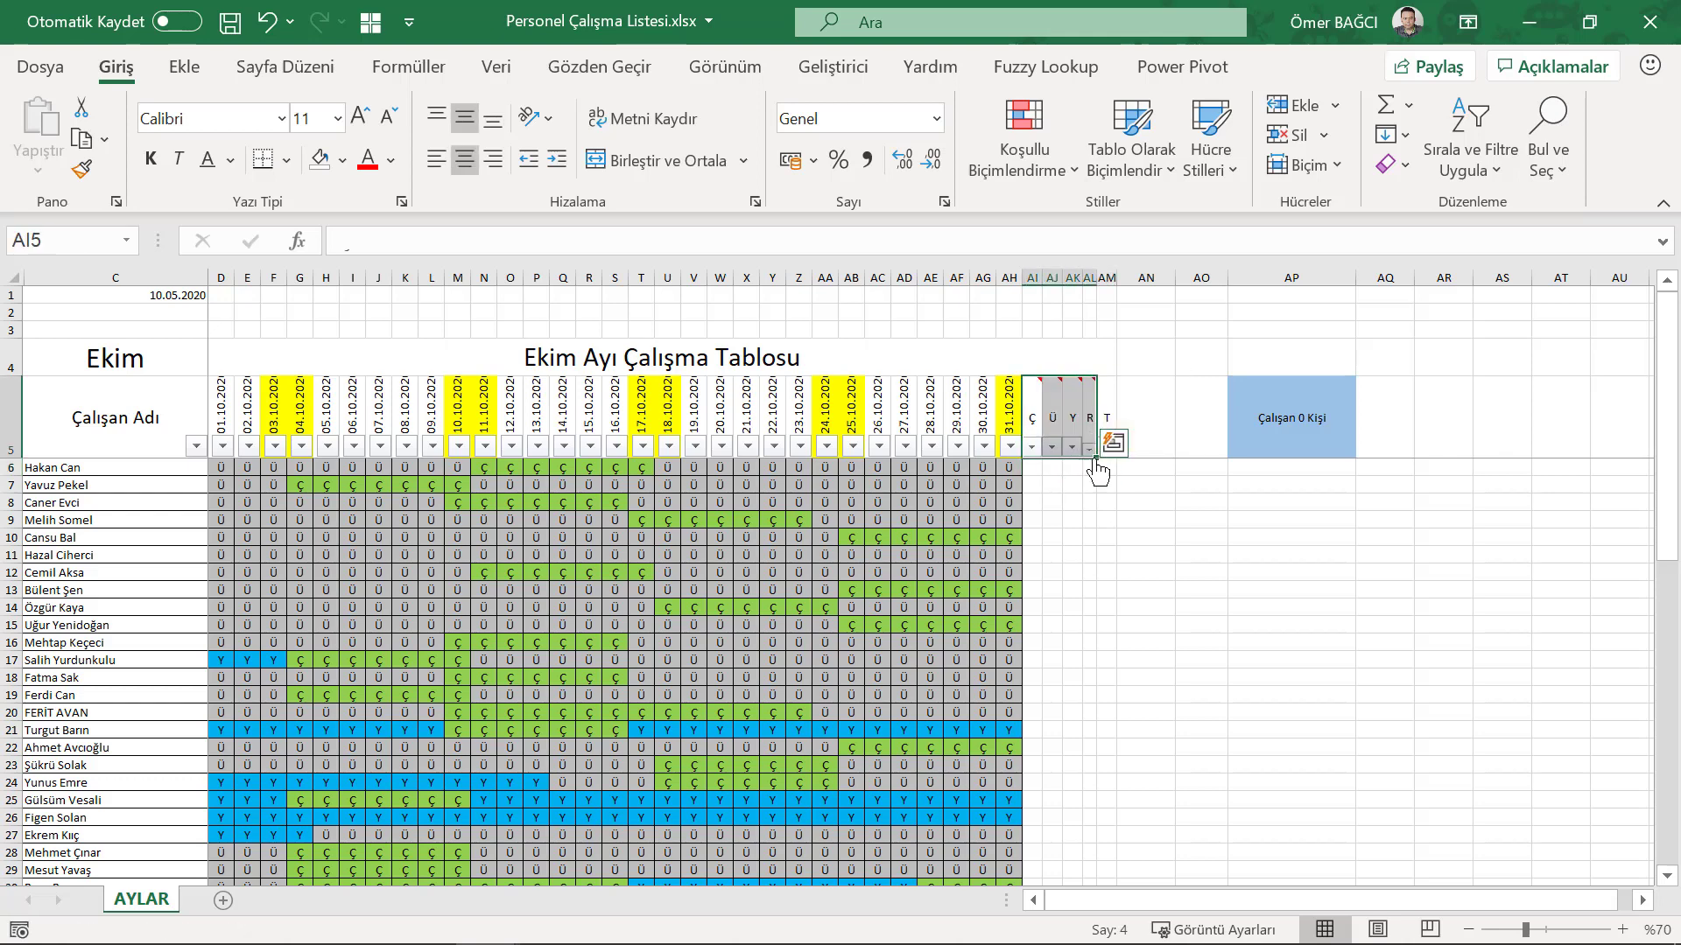
{"action": "left_click", "coordinate": [1088, 485]}
{"action": "left_click_drag", "start_coordinate": [483, 538], "coordinate": [656, 570]}
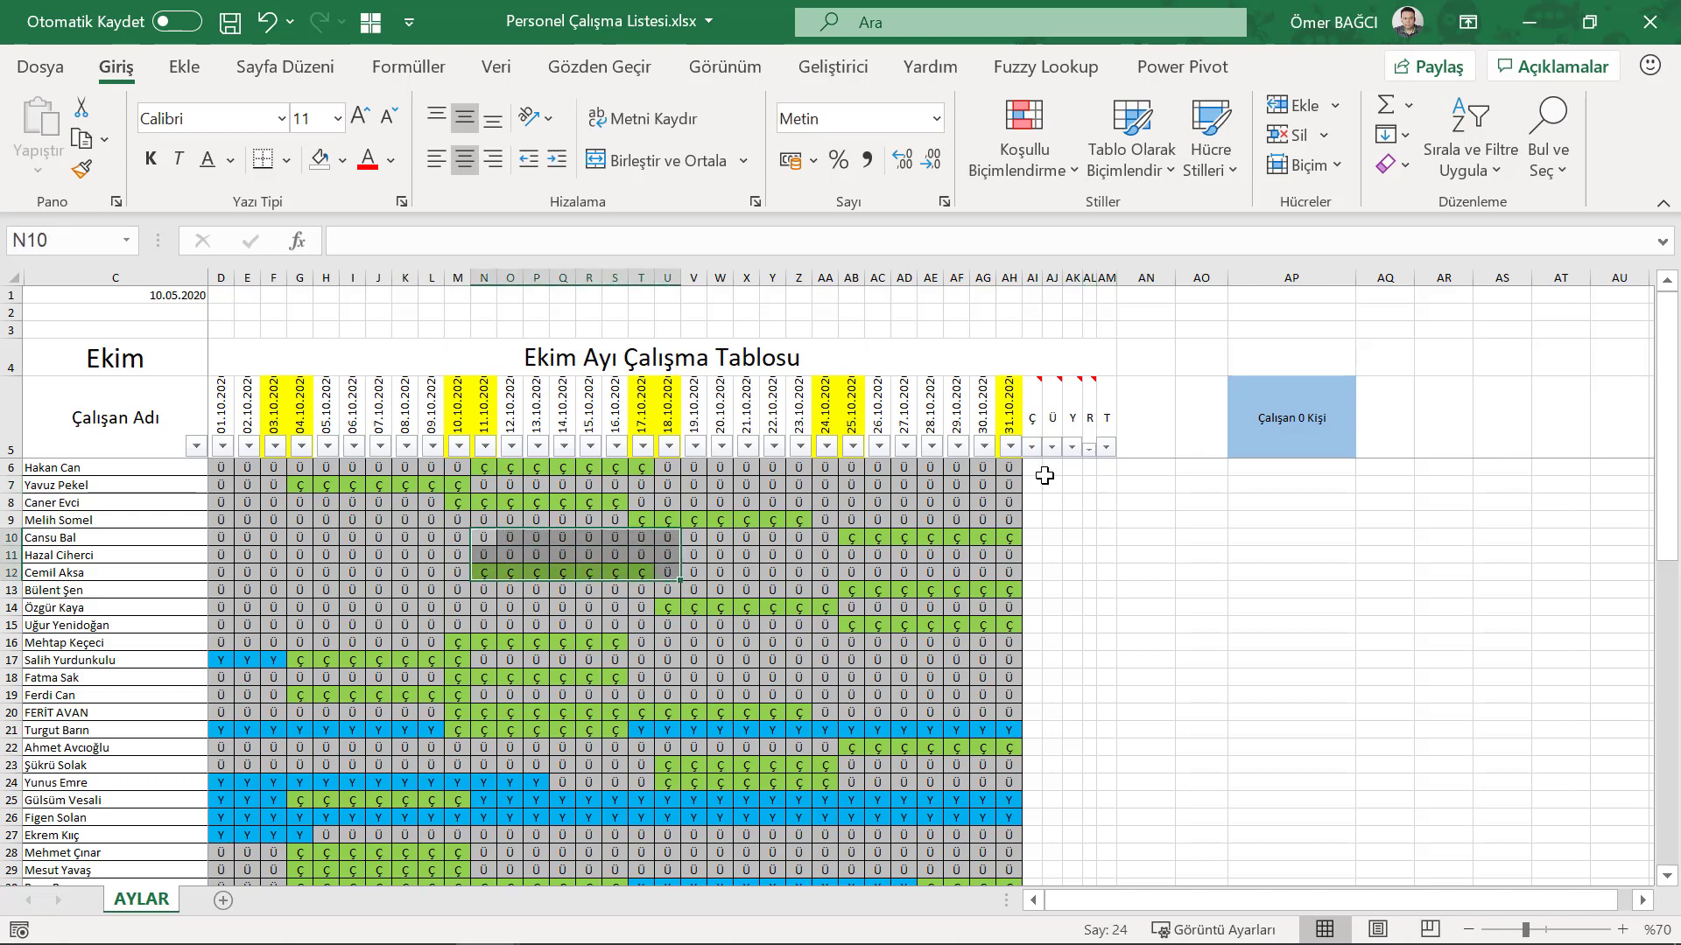
{"action": "left_click_drag", "start_coordinate": [1051, 468], "coordinate": [1075, 619]}
{"action": "left_click", "coordinate": [1055, 555]}
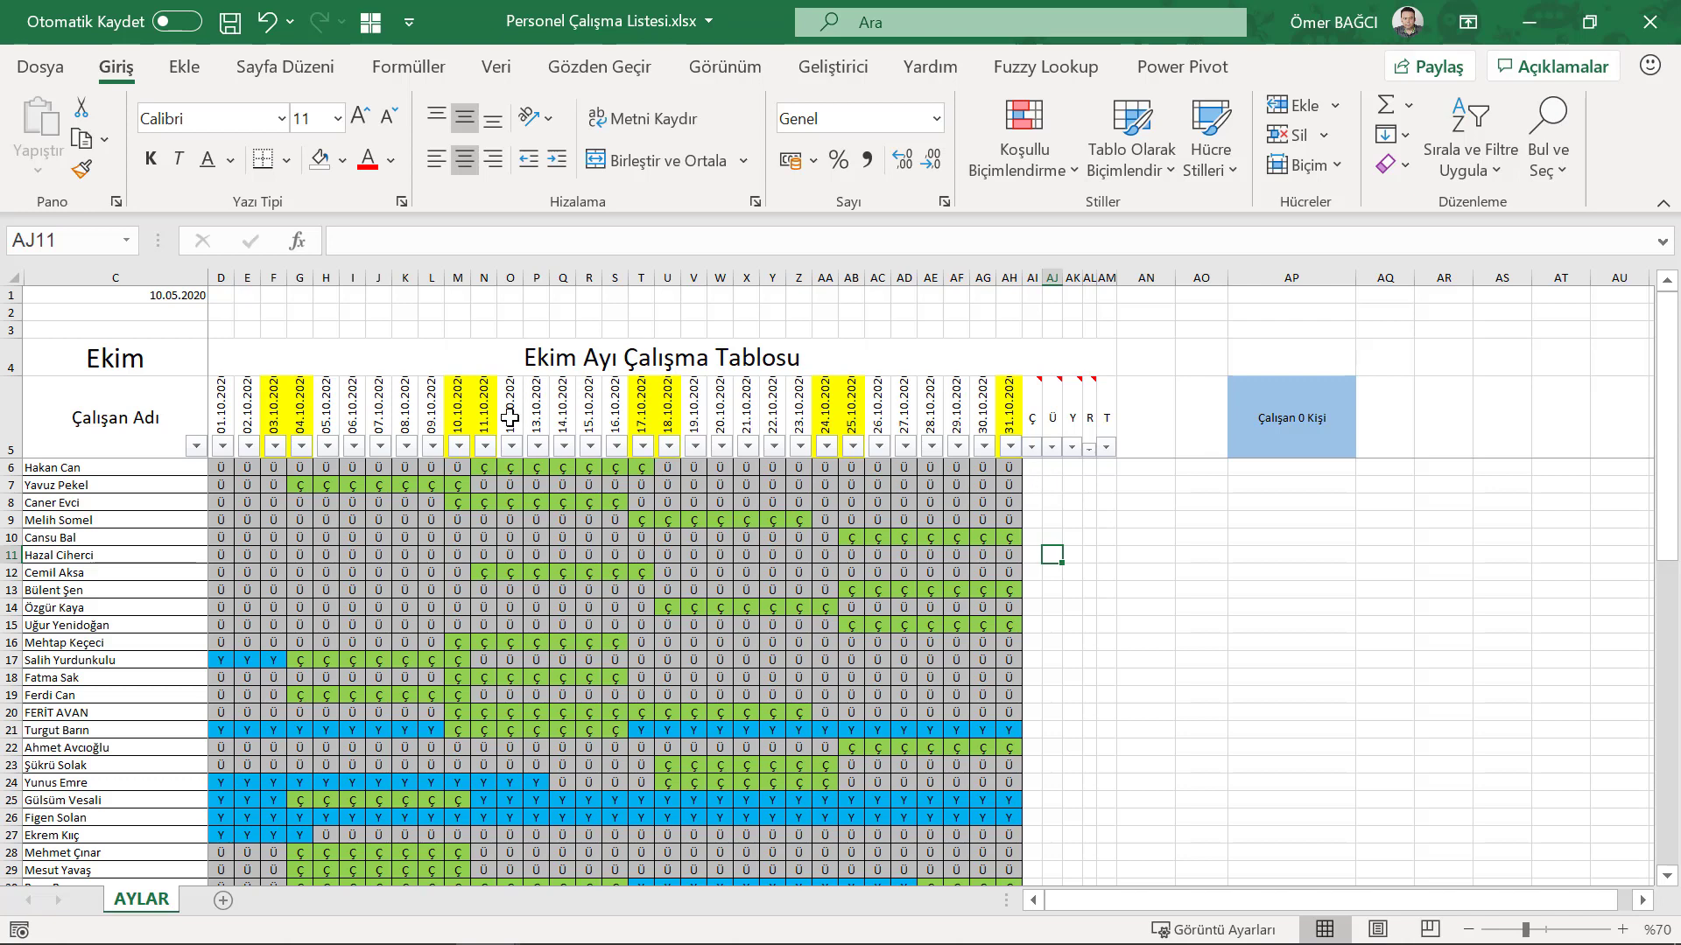
{"action": "left_click", "coordinate": [160, 360]}
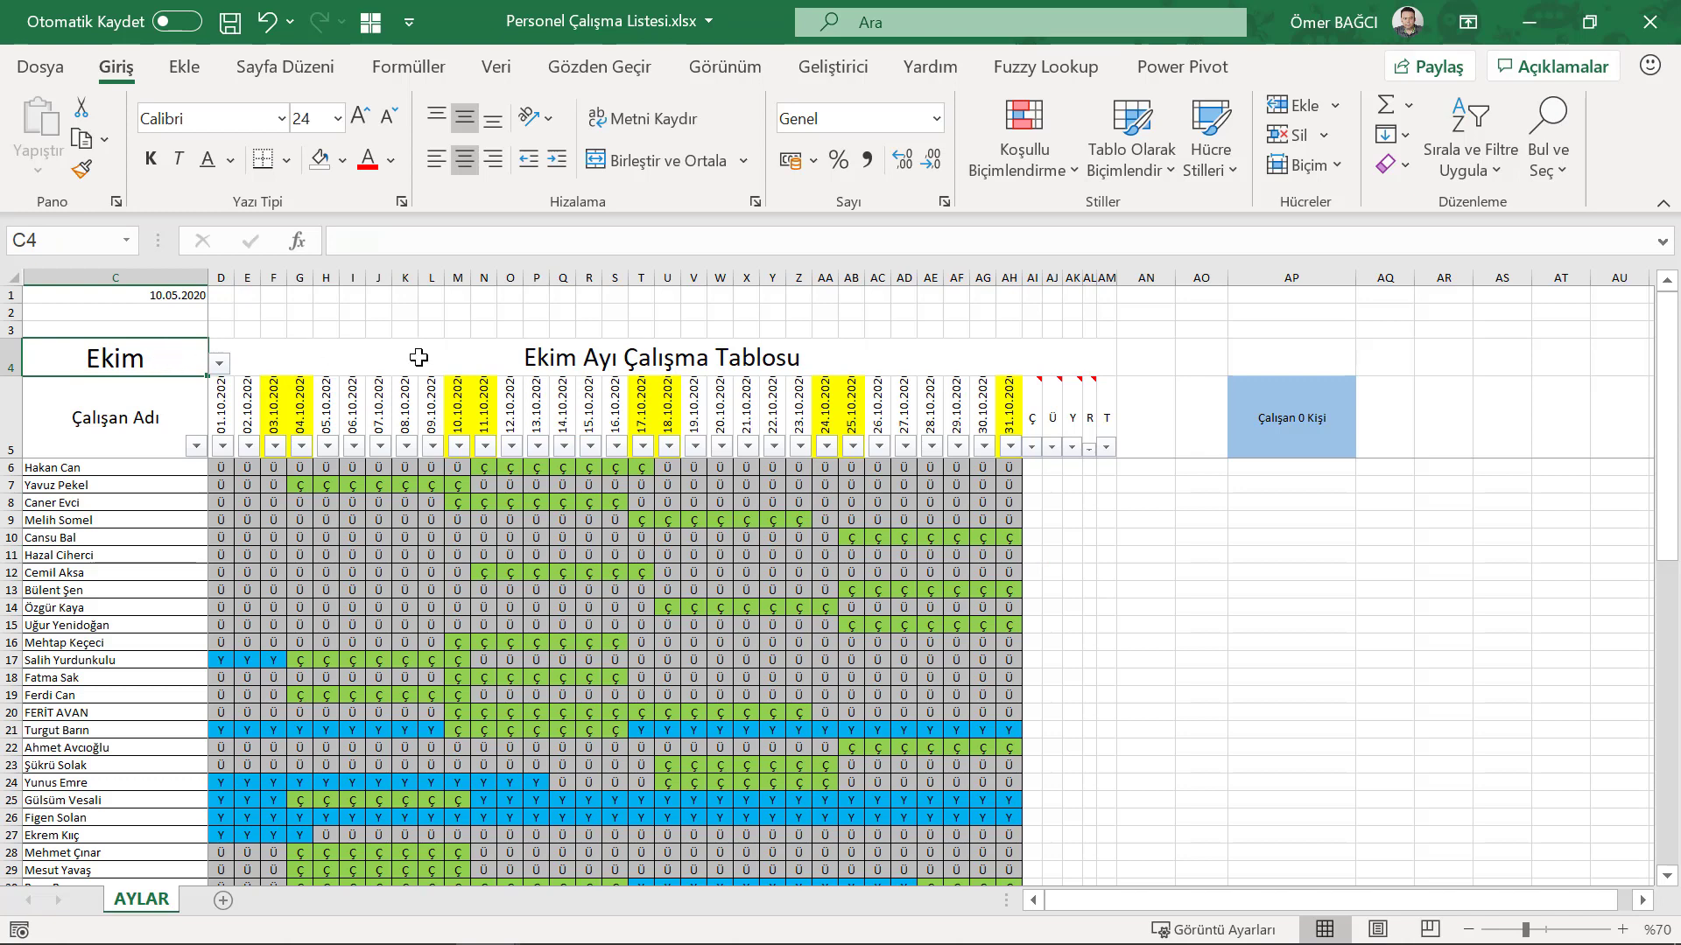
Switch C4 to Haziran, then back to Mayıs, and select the reference date cell C1
{"action": "left_click", "coordinate": [219, 363]}
{"action": "left_click", "coordinate": [98, 398]}
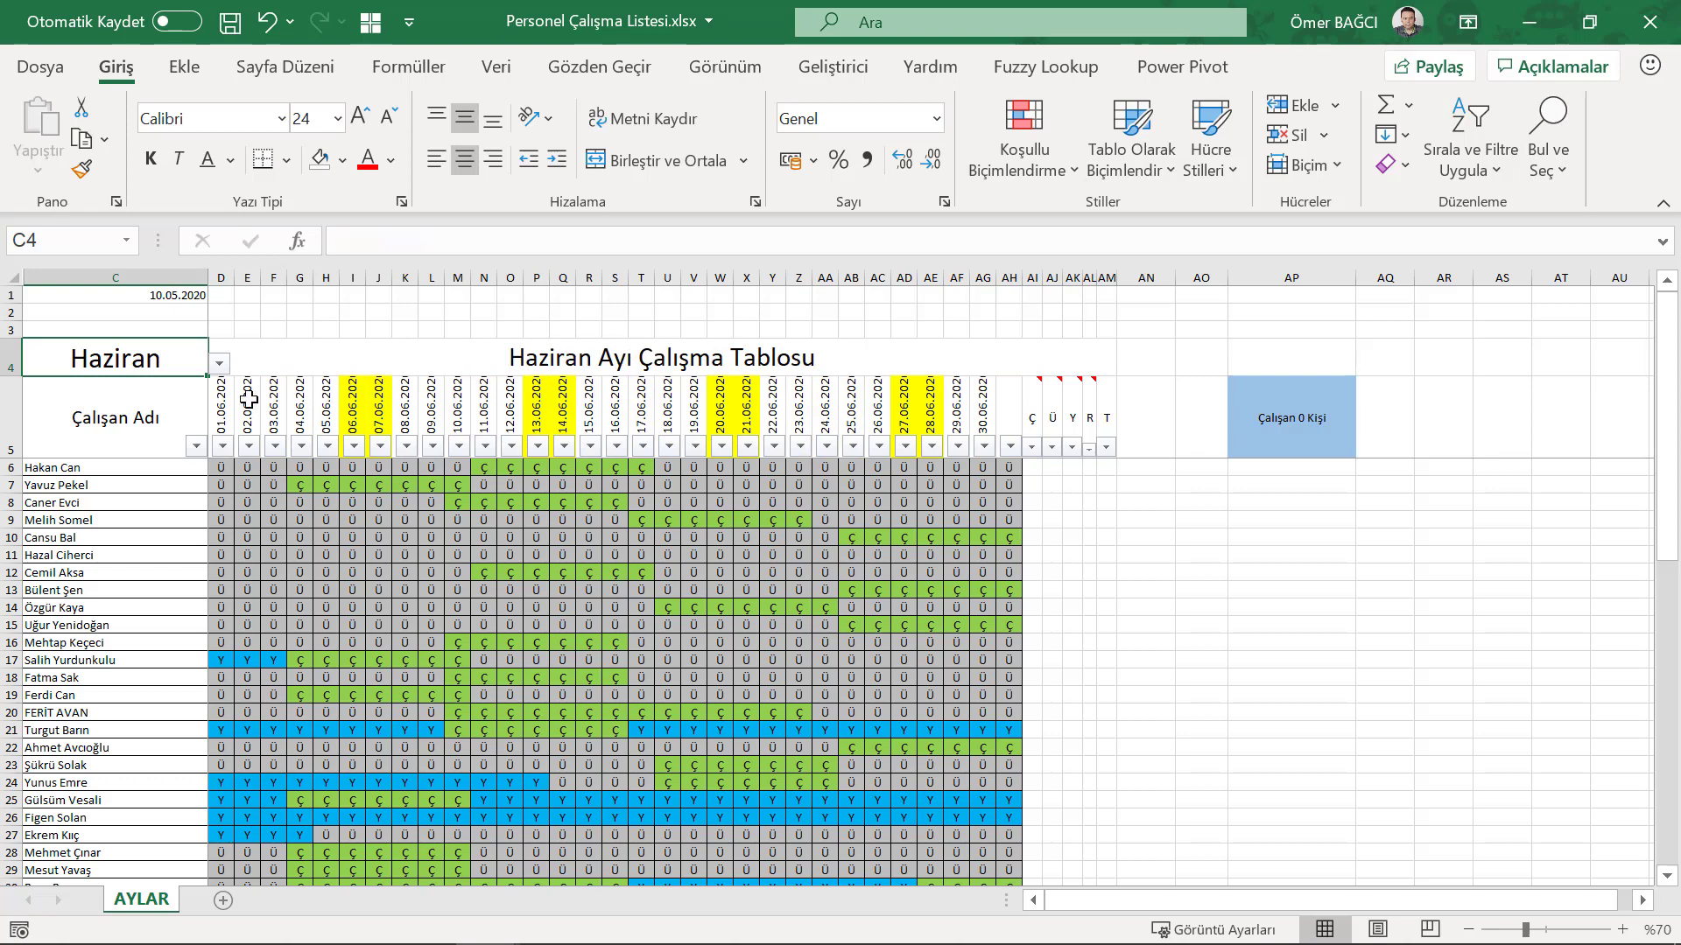
{"action": "left_click", "coordinate": [218, 363]}
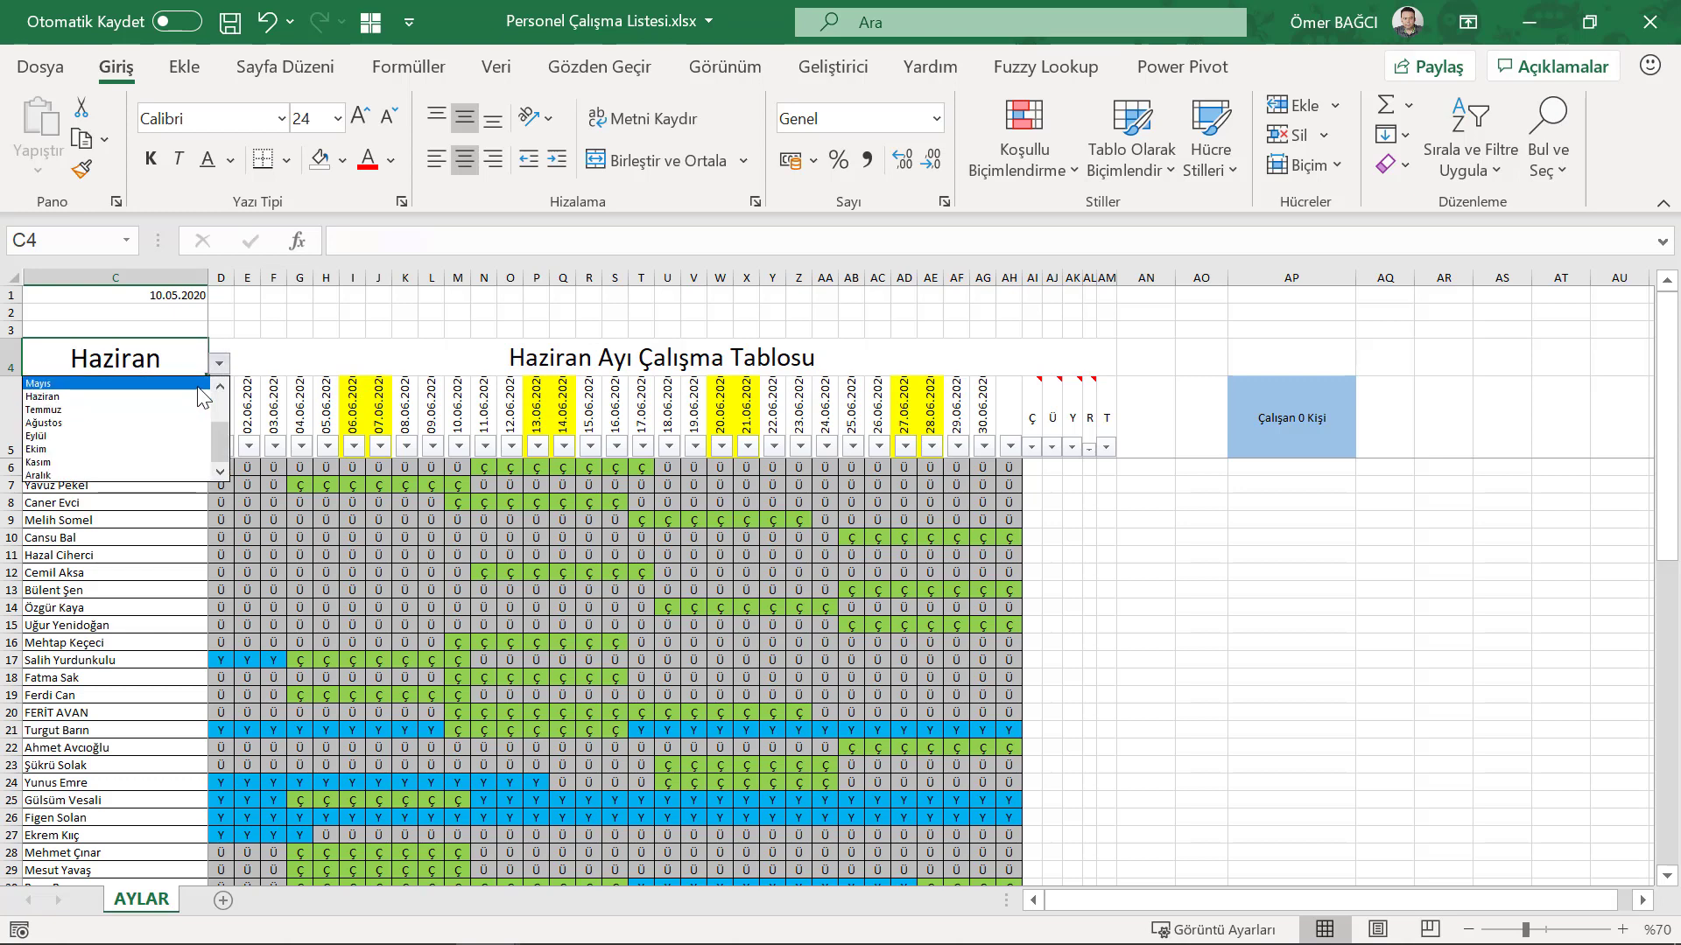
{"action": "left_click", "coordinate": [175, 383]}
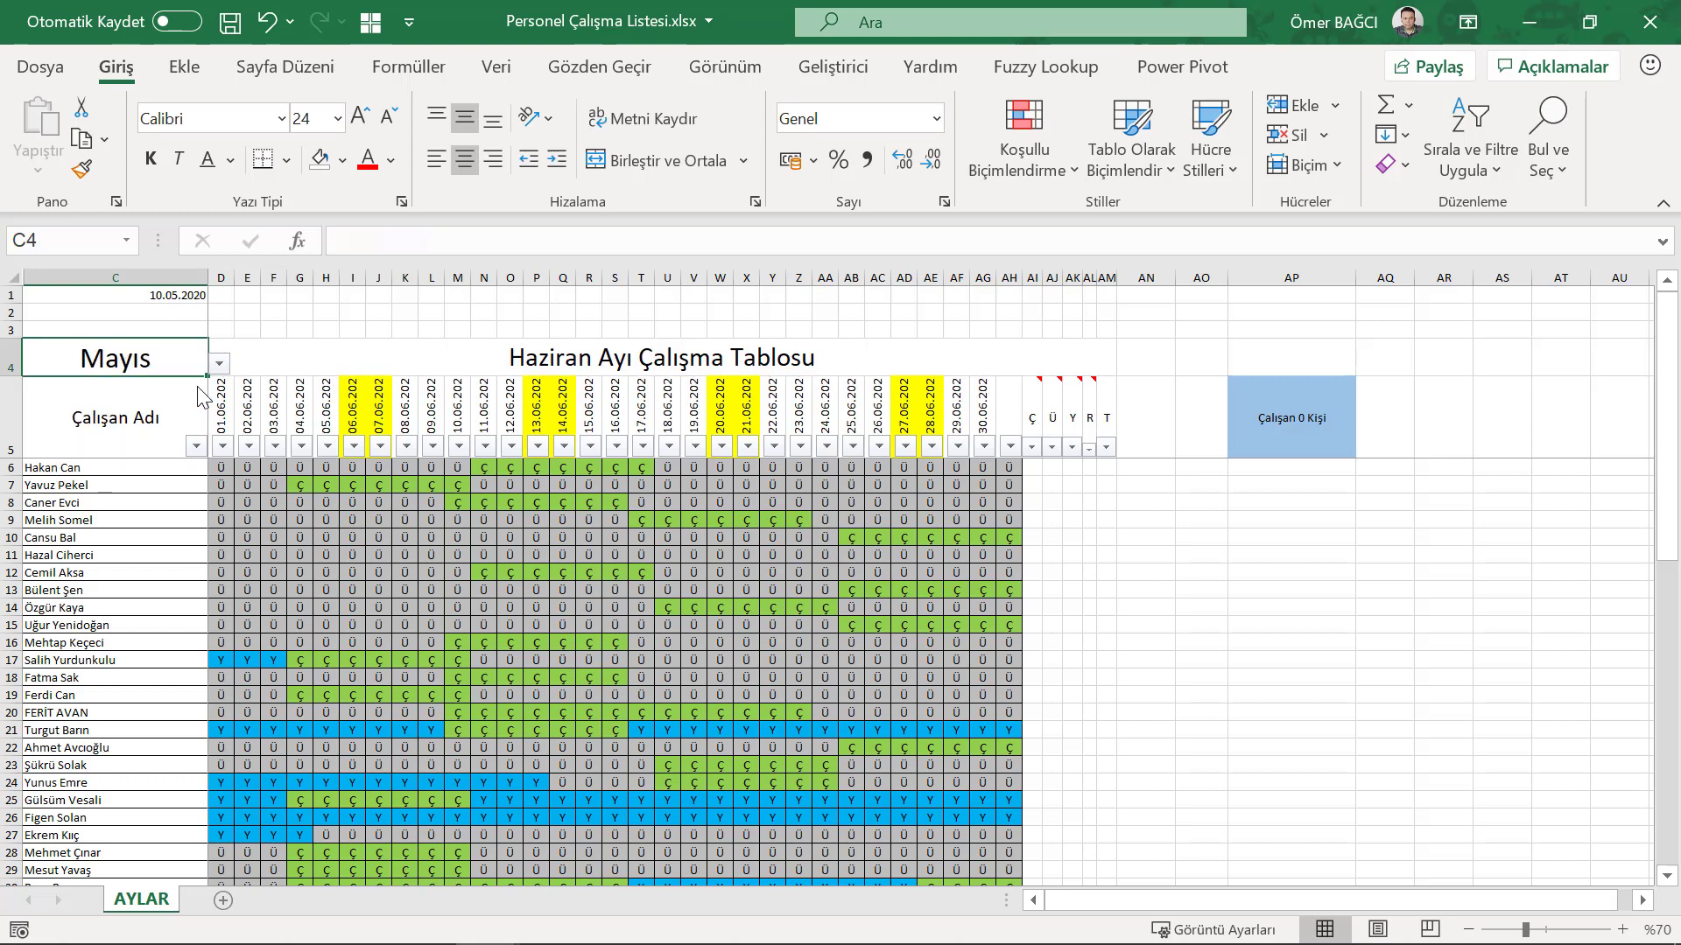
{"action": "left_click", "coordinate": [185, 295]}
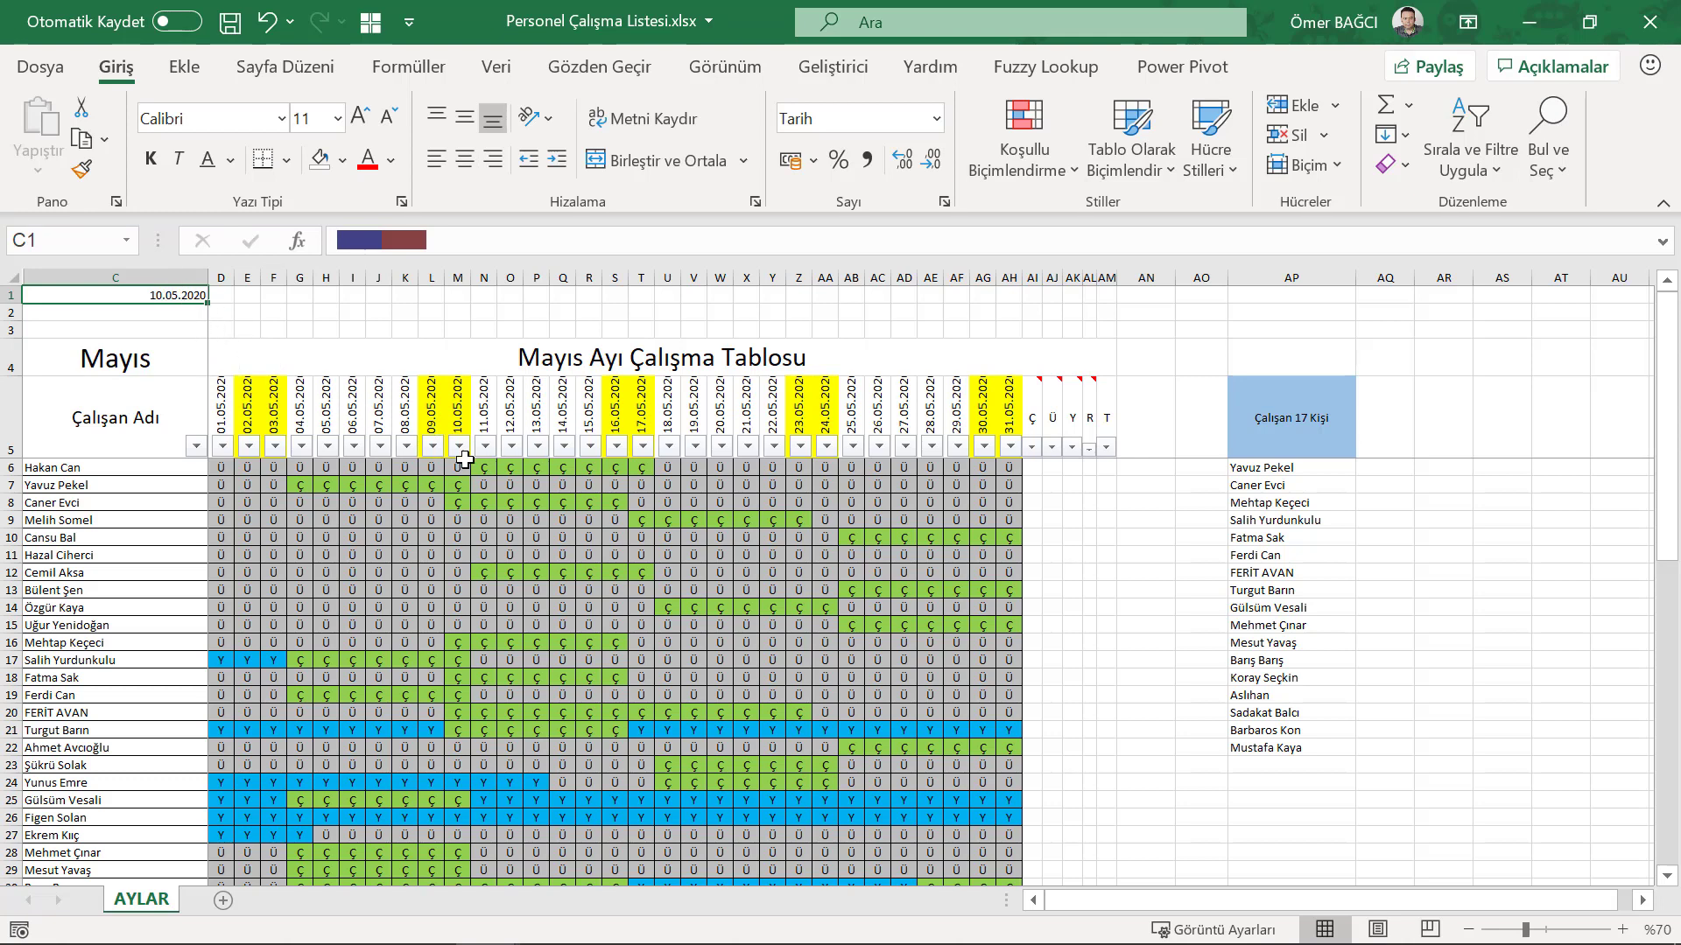
{"action": "left_click_drag", "start_coordinate": [459, 467], "coordinate": [460, 552]}
{"action": "key", "text": "ctrl+v"}
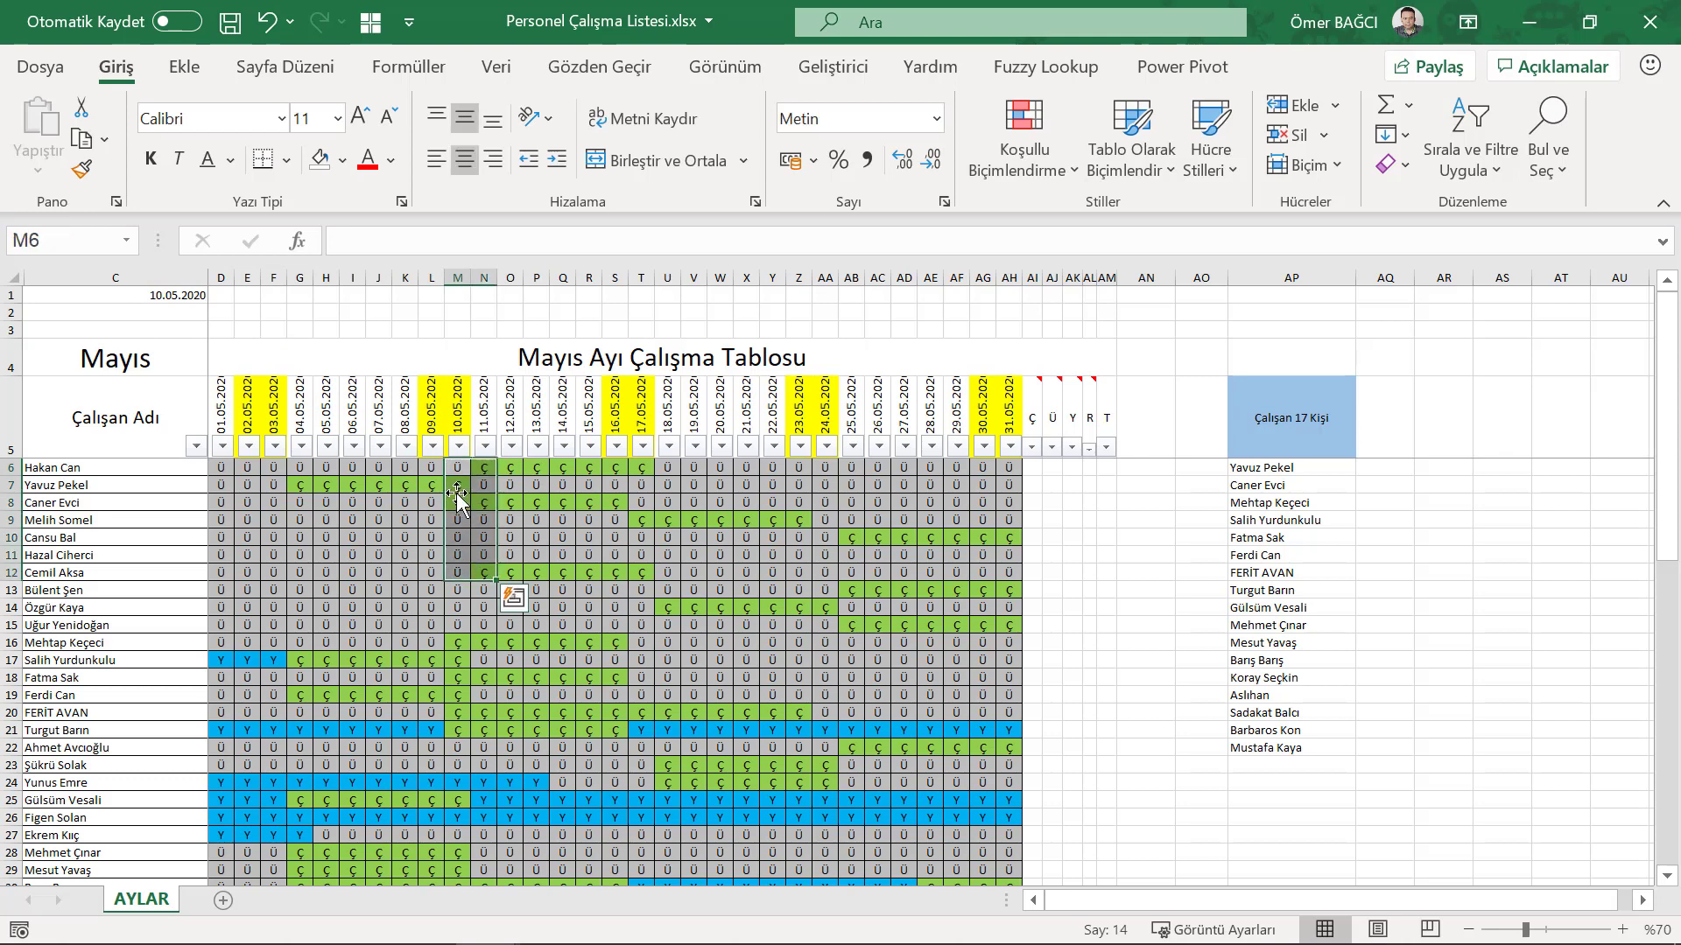
{"action": "left_click", "coordinate": [455, 492]}
{"action": "left_click", "coordinate": [456, 504]}
{"action": "left_click", "coordinate": [457, 555]}
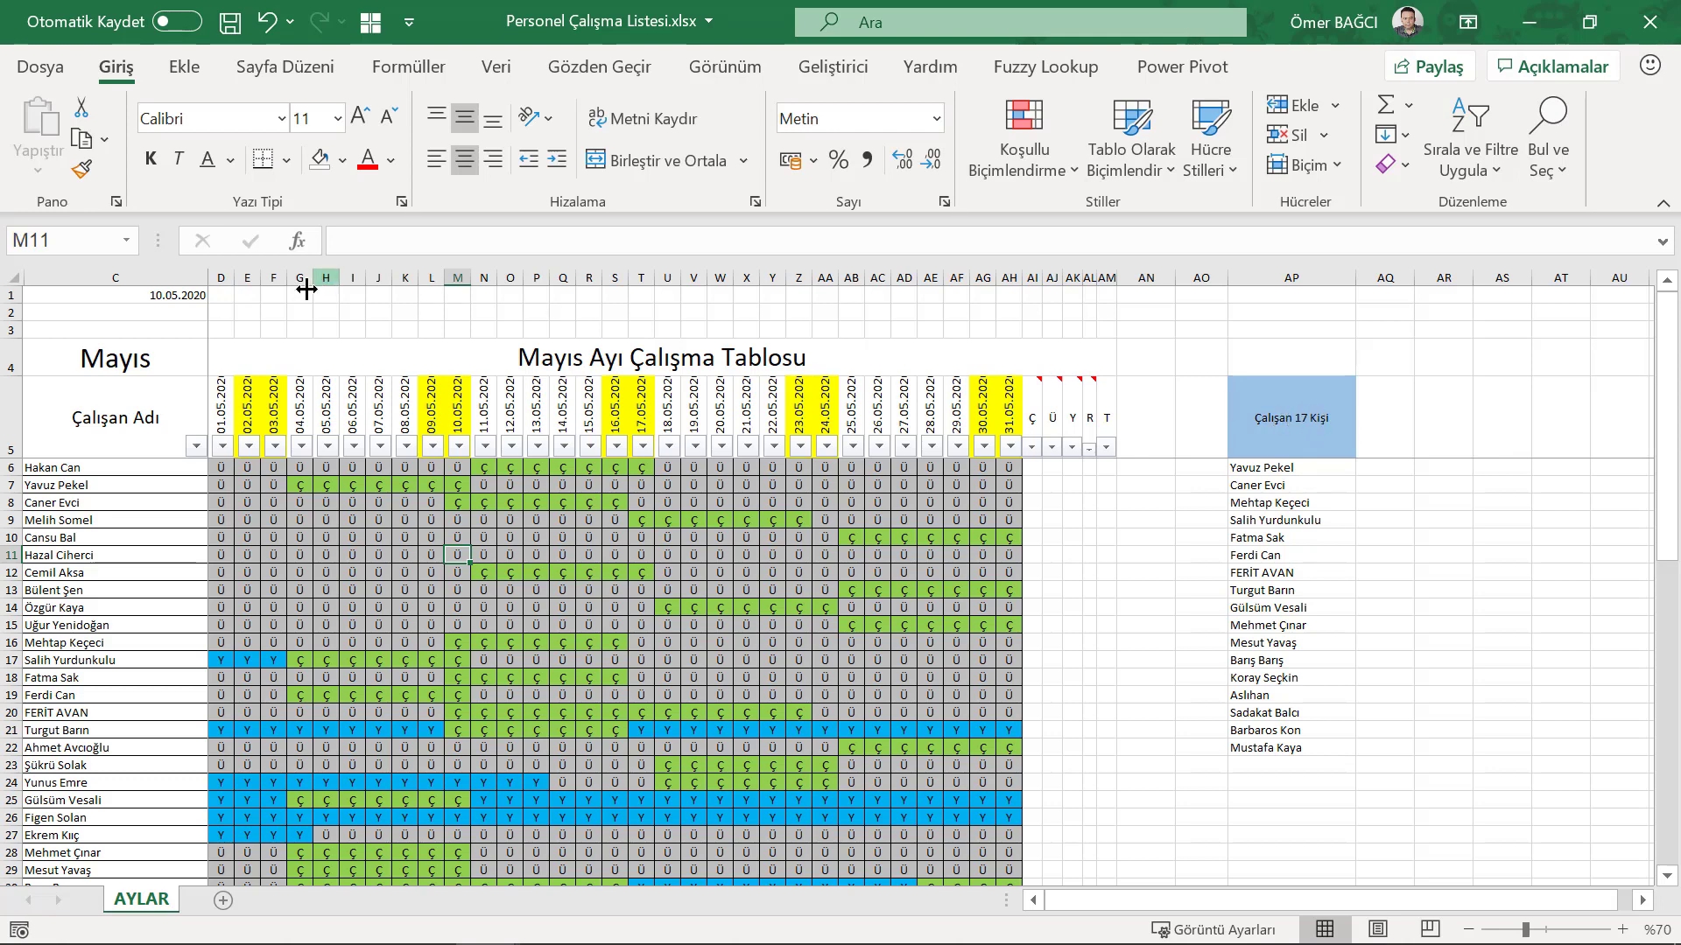
{"action": "left_click", "coordinate": [194, 294]}
{"action": "left_click", "coordinate": [195, 276]}
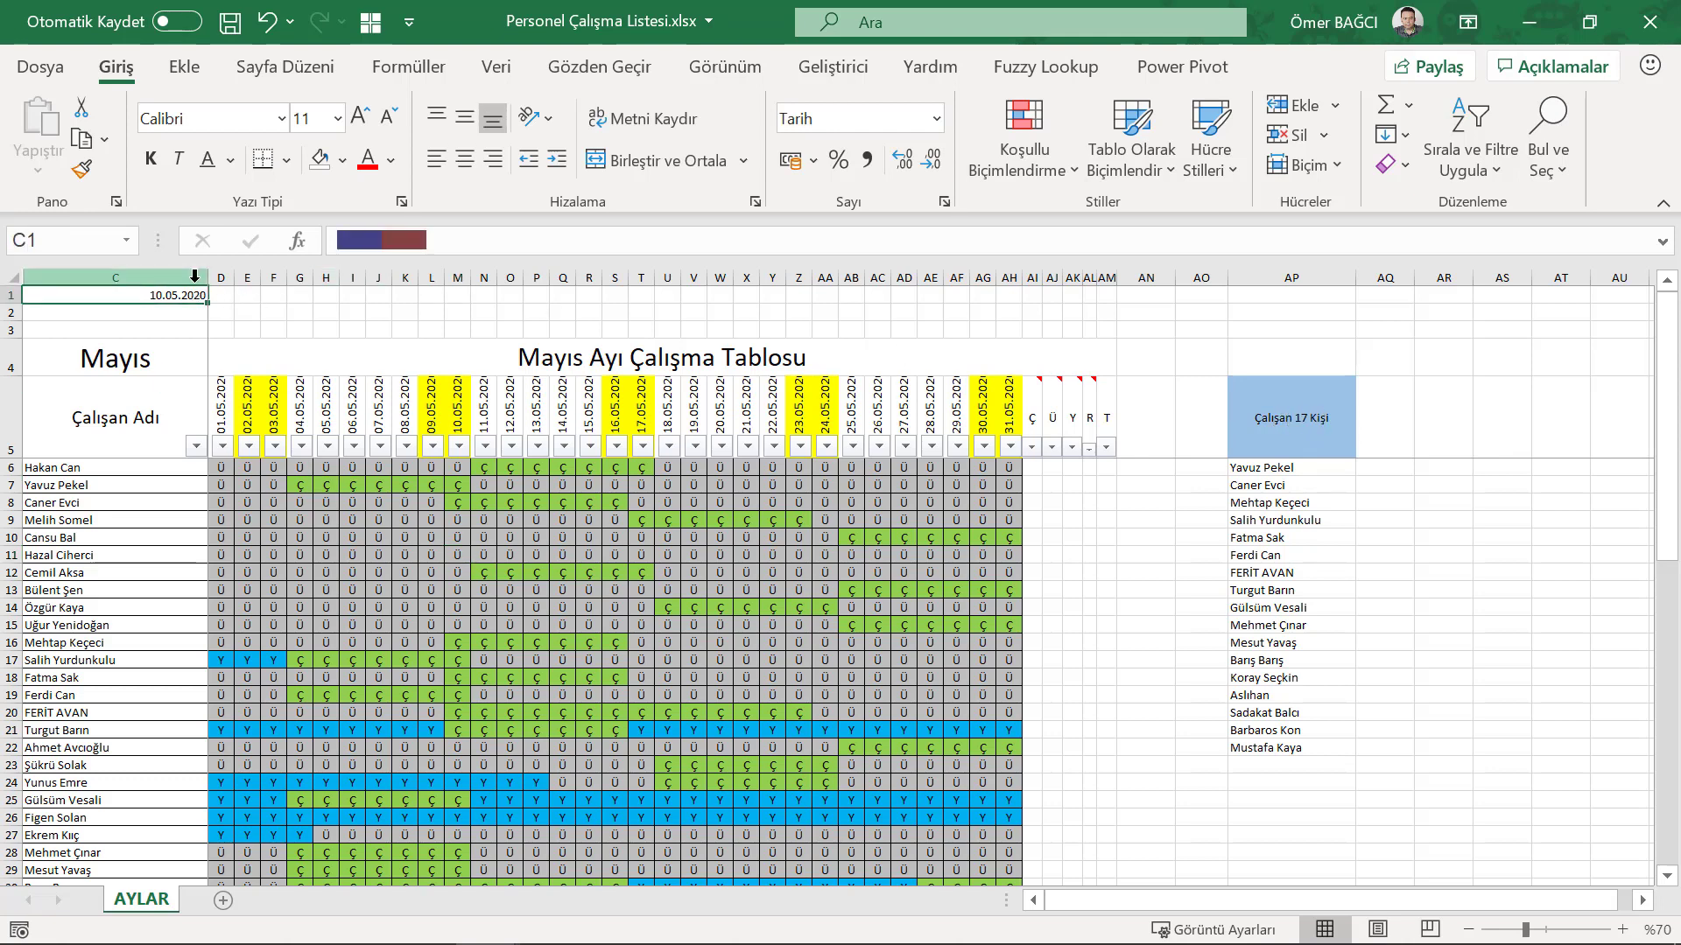
{"action": "type", "text": "2/5"}
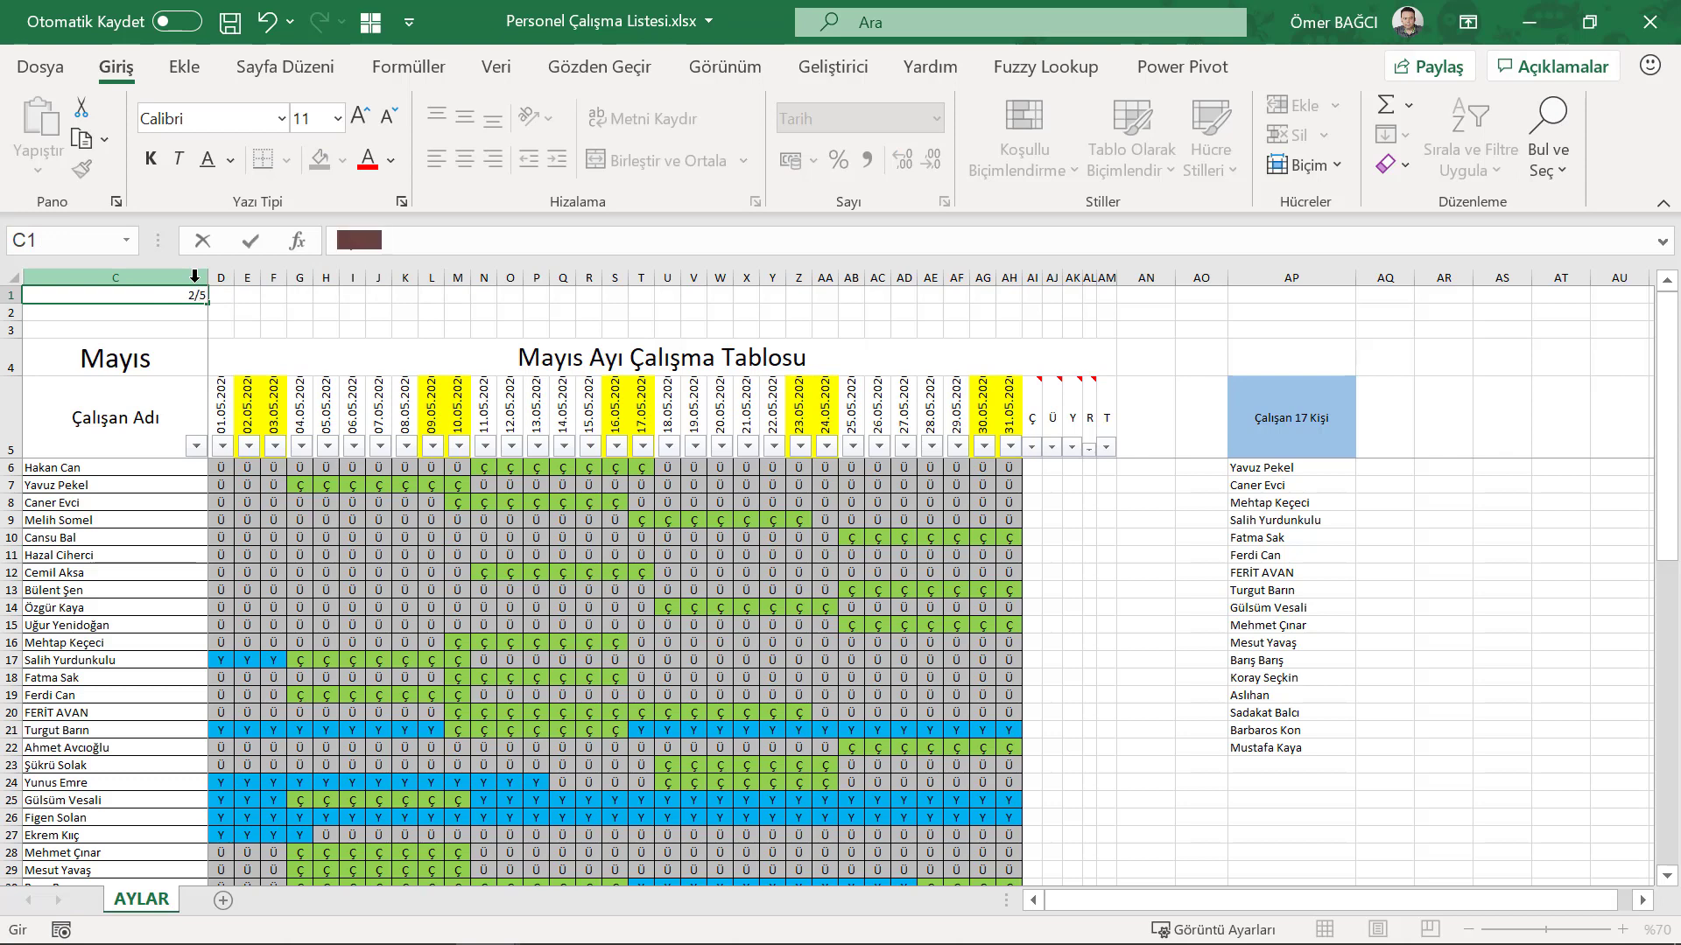
{"action": "key", "text": "Return"}
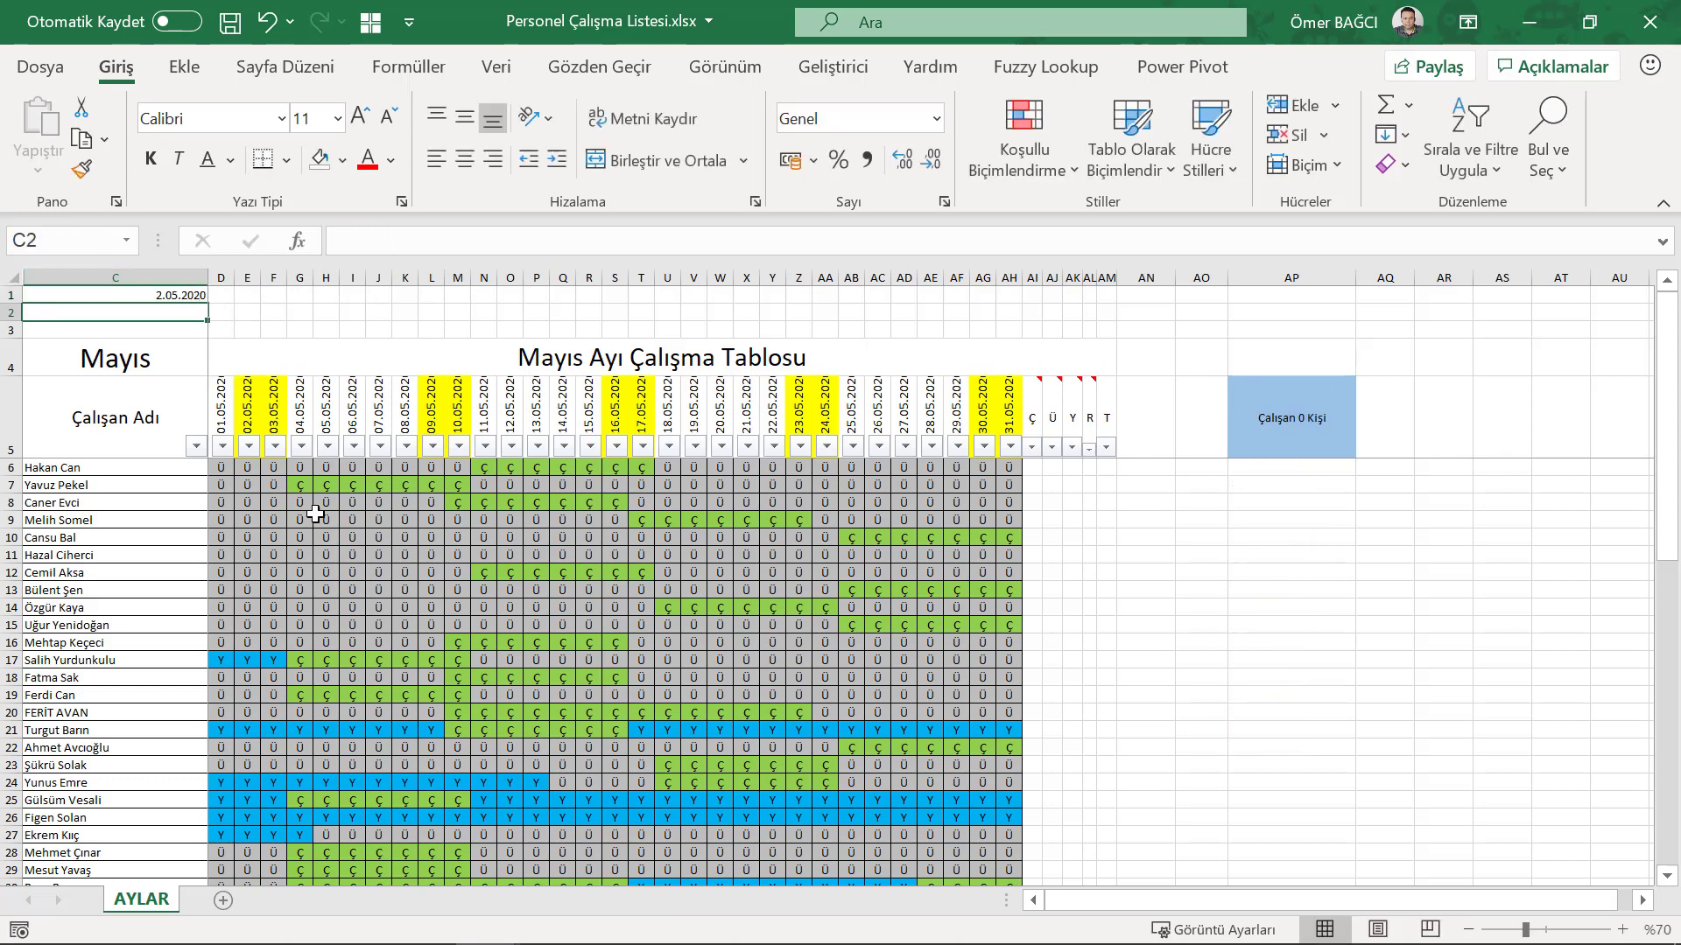
{"action": "left_click", "coordinate": [175, 296]}
{"action": "type", "text": "5/5"}
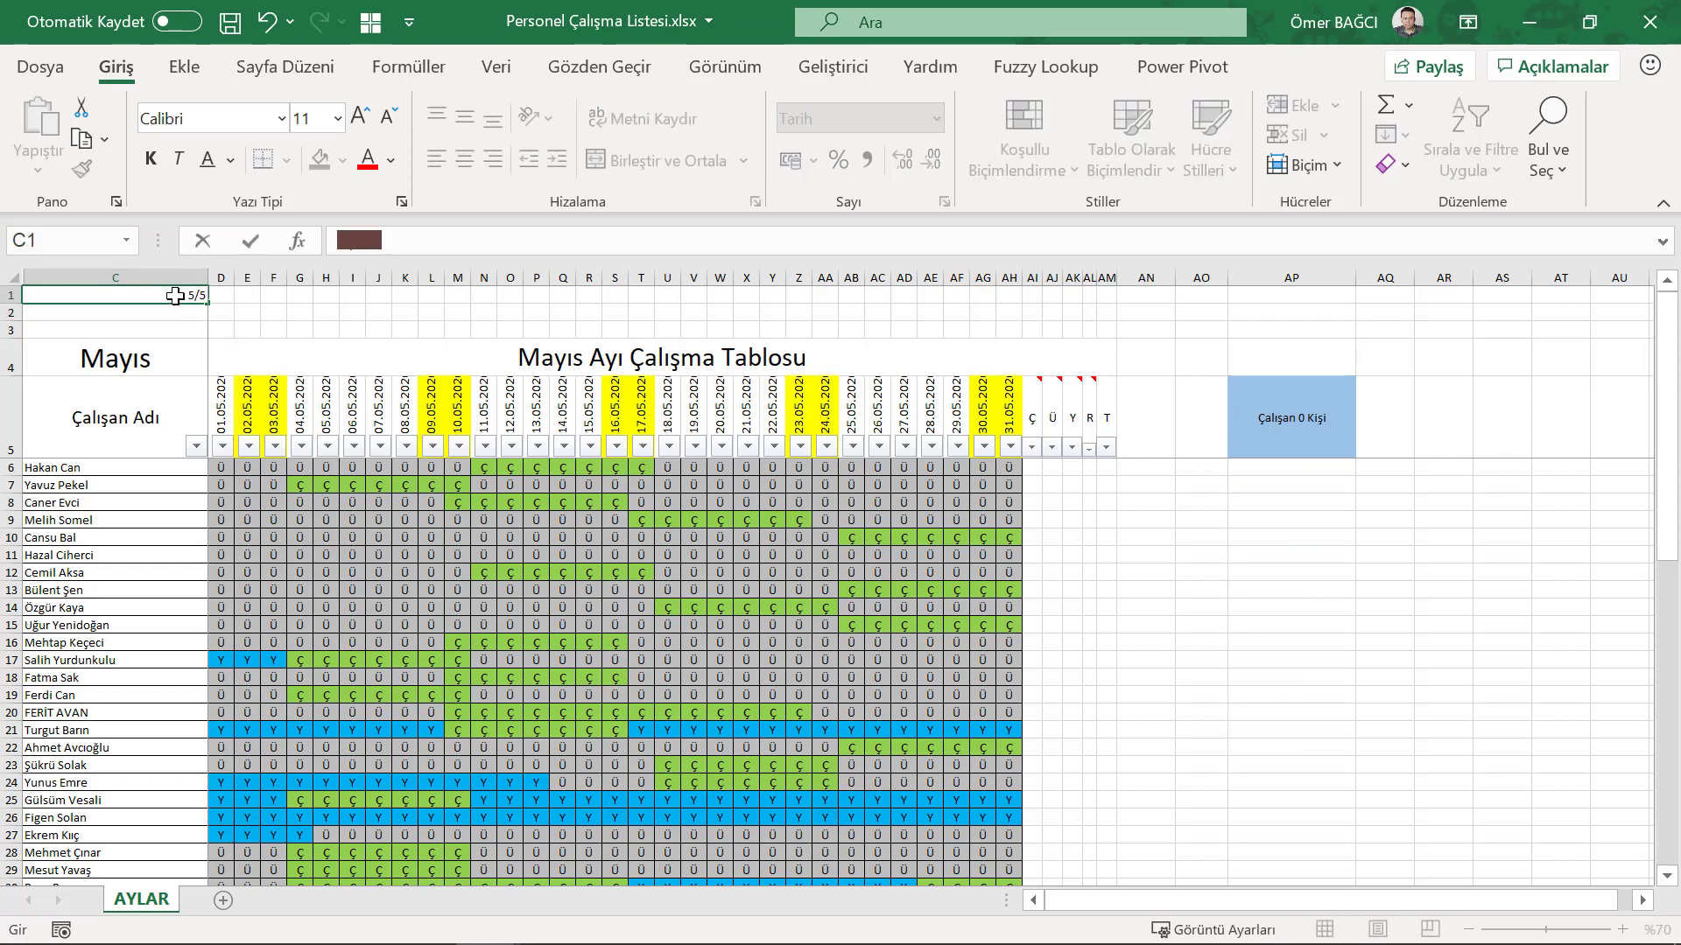
{"action": "key", "text": "Return"}
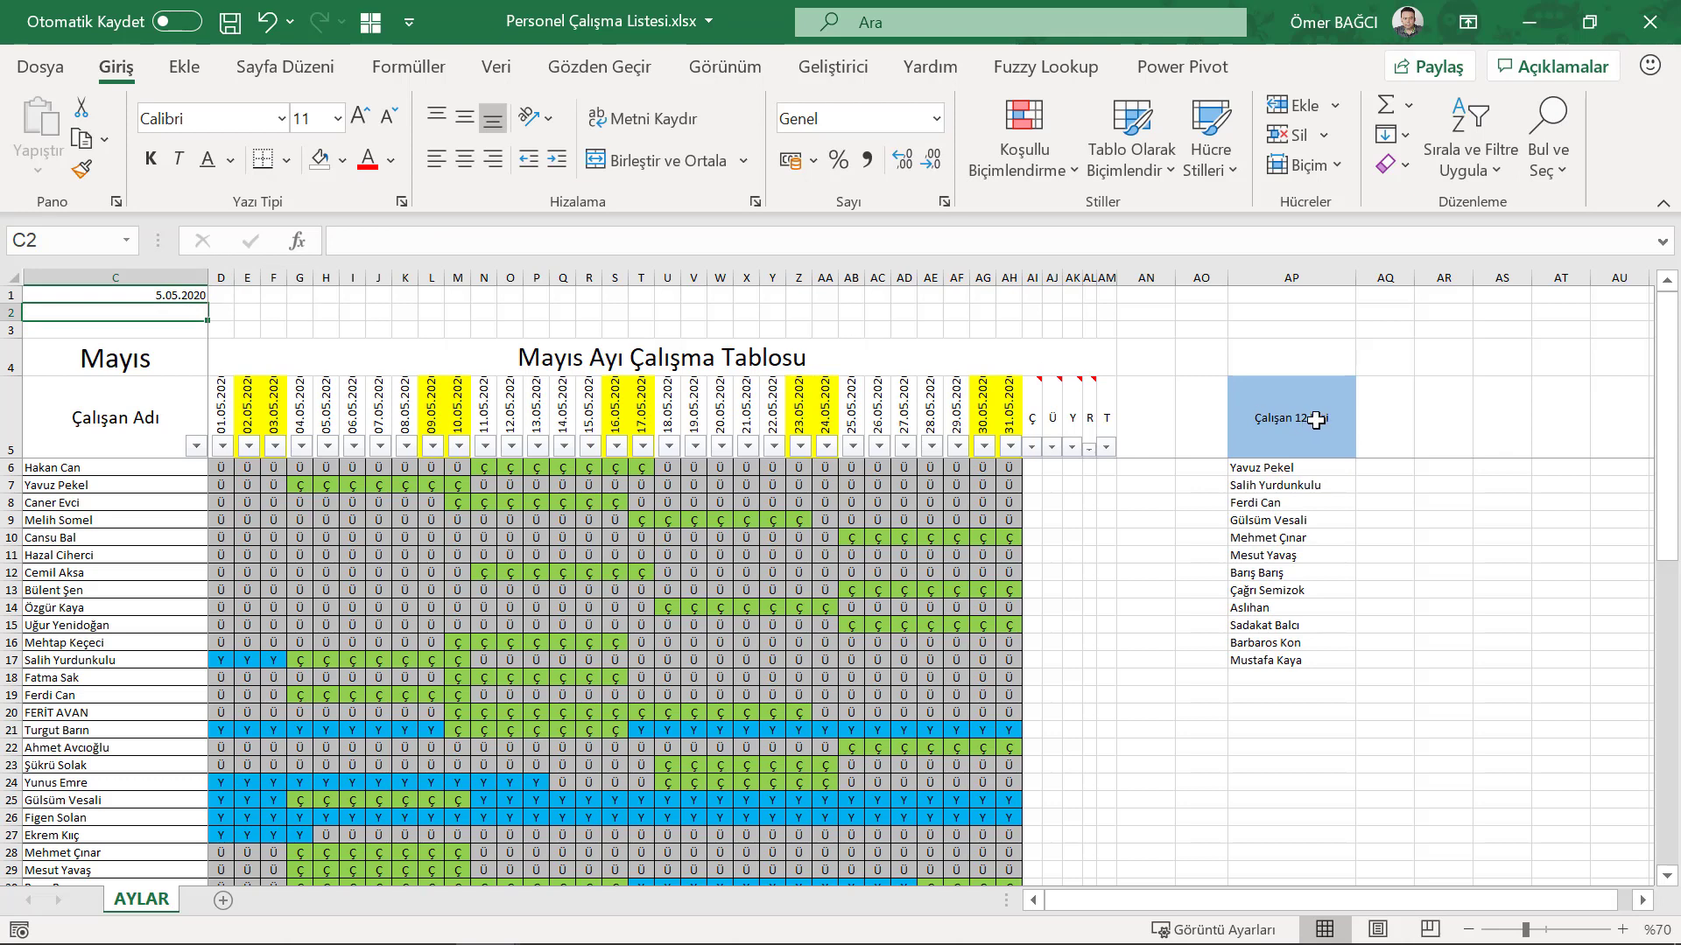
{"action": "left_click", "coordinate": [301, 585]}
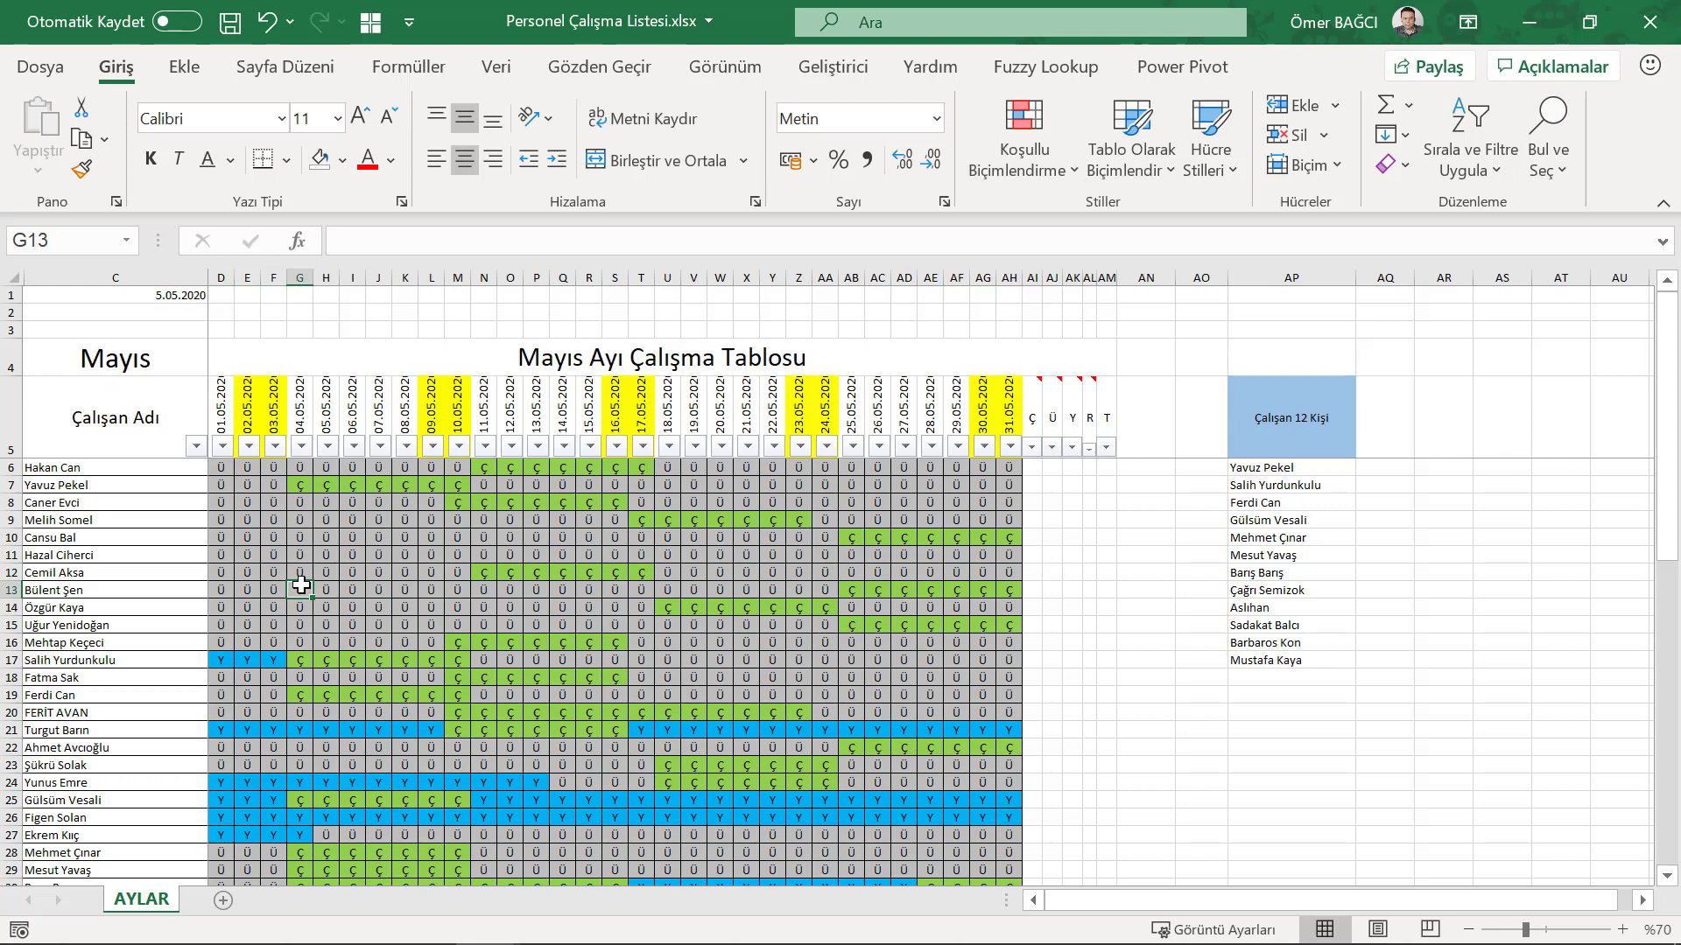
{"action": "left_click", "coordinate": [121, 359]}
Choose Temmuz in C4, check the July shift grid, and finish on reference cell C1
{"action": "left_click", "coordinate": [219, 363]}
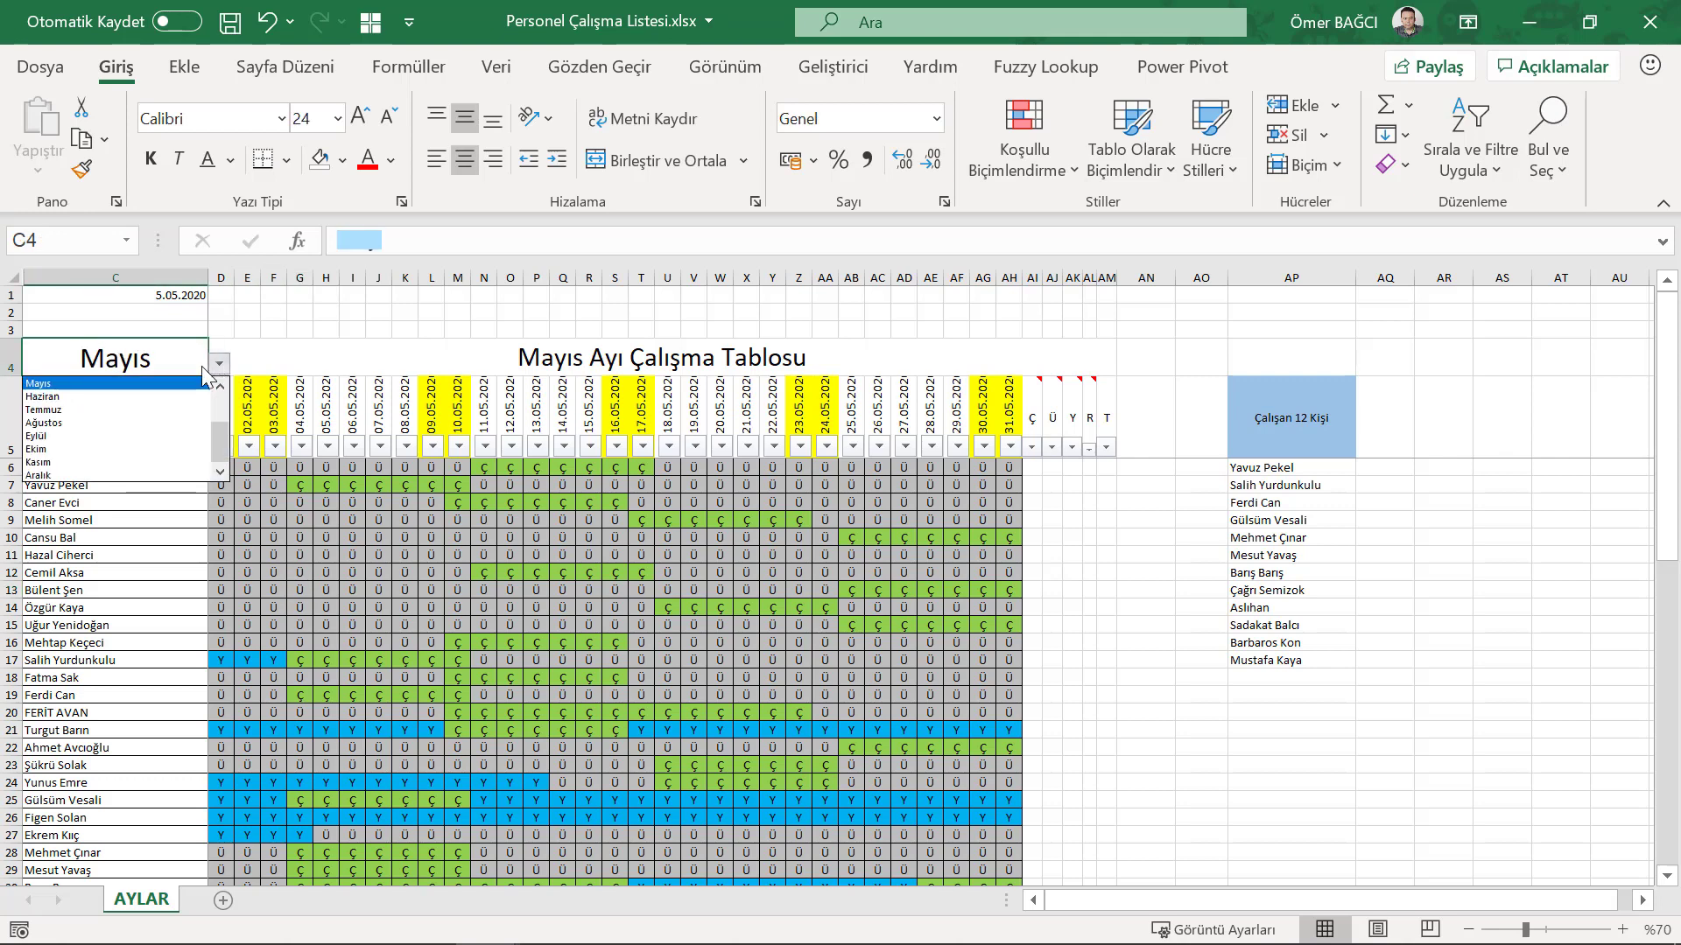
{"action": "left_click", "coordinate": [100, 409]}
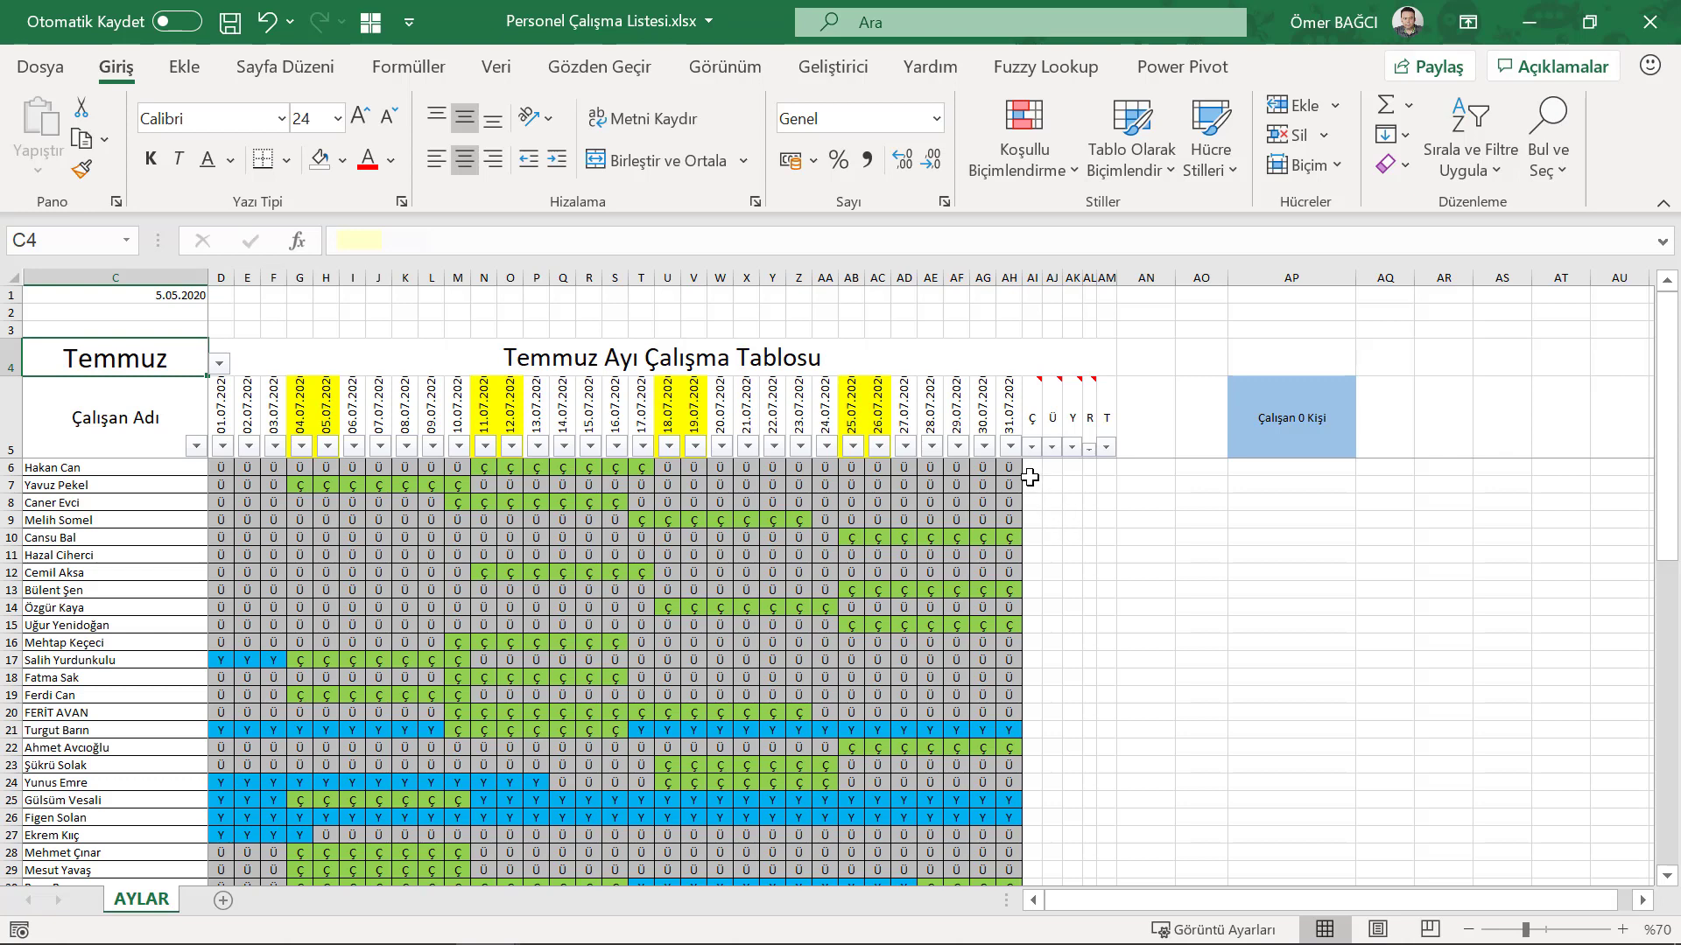
{"action": "left_click", "coordinate": [610, 468]}
{"action": "left_click", "coordinate": [667, 468]}
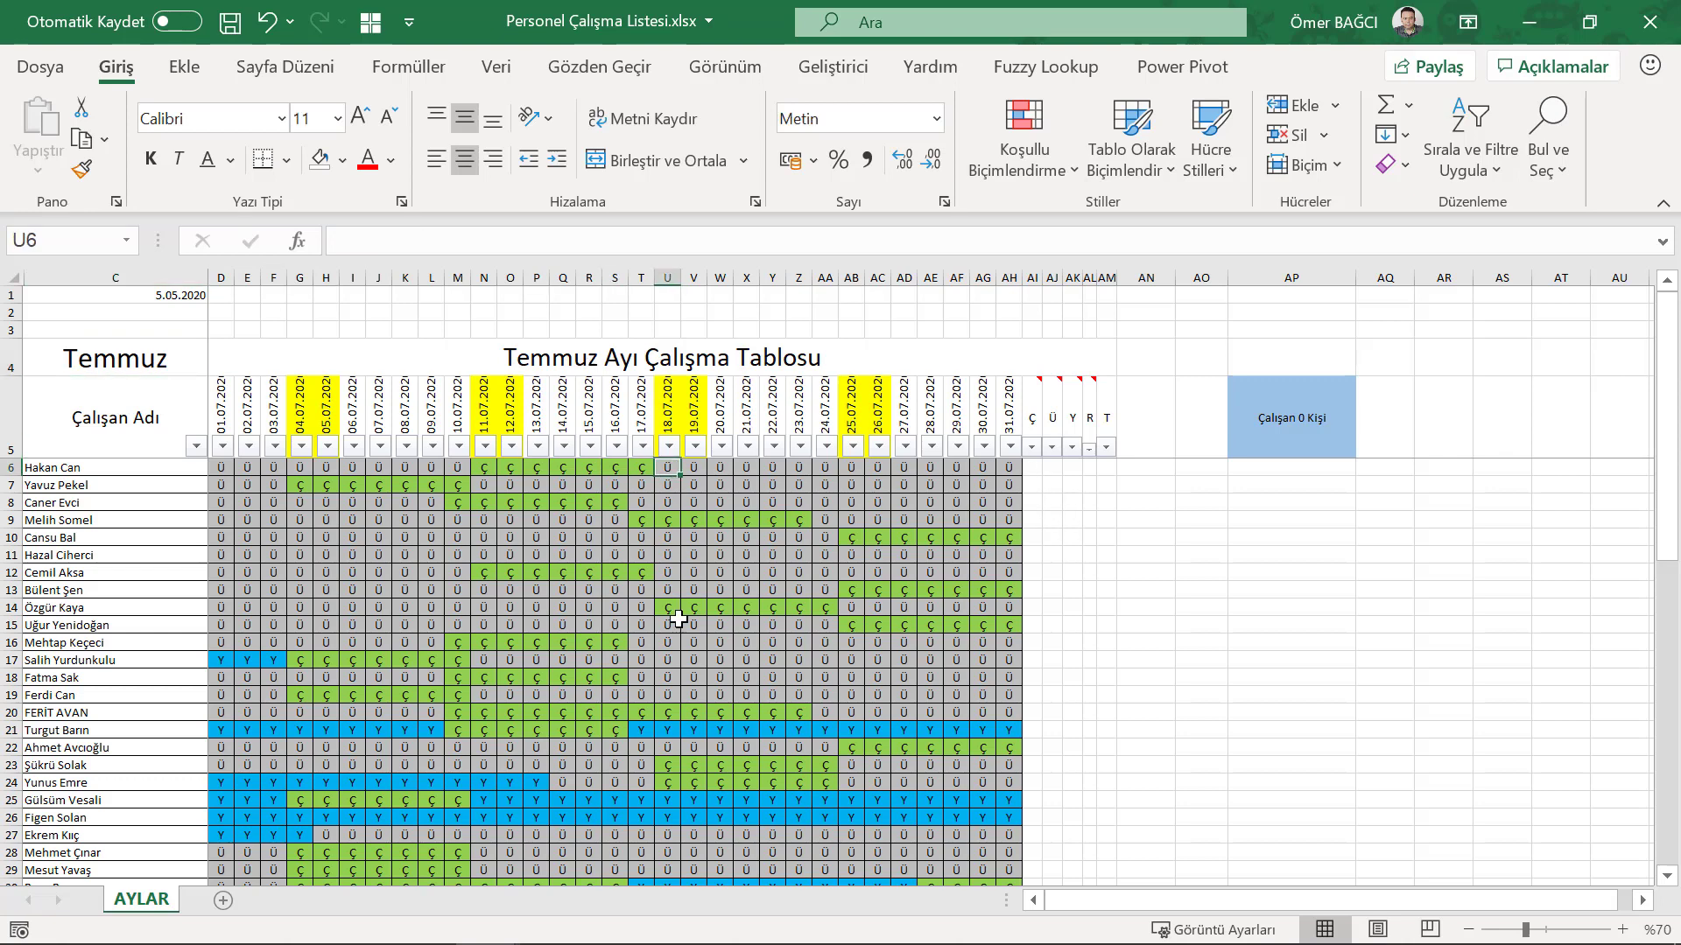
{"action": "left_click", "coordinate": [689, 728]}
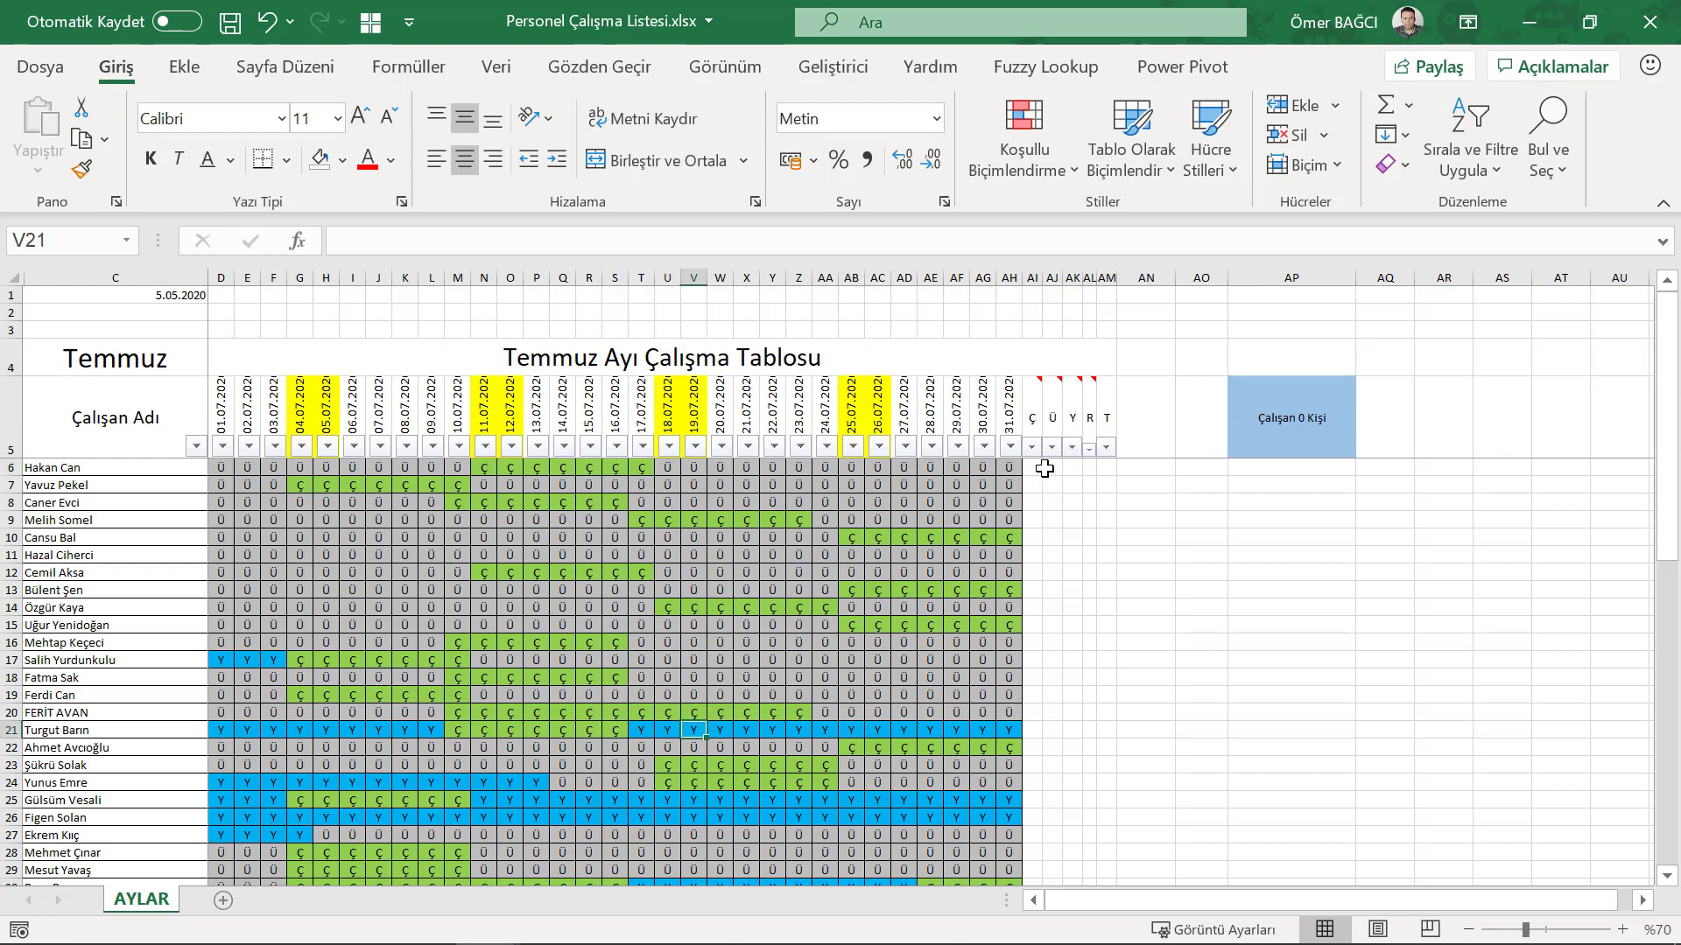
{"action": "left_click_drag", "start_coordinate": [1033, 468], "coordinate": [1085, 835]}
{"action": "left_click", "coordinate": [1079, 691]}
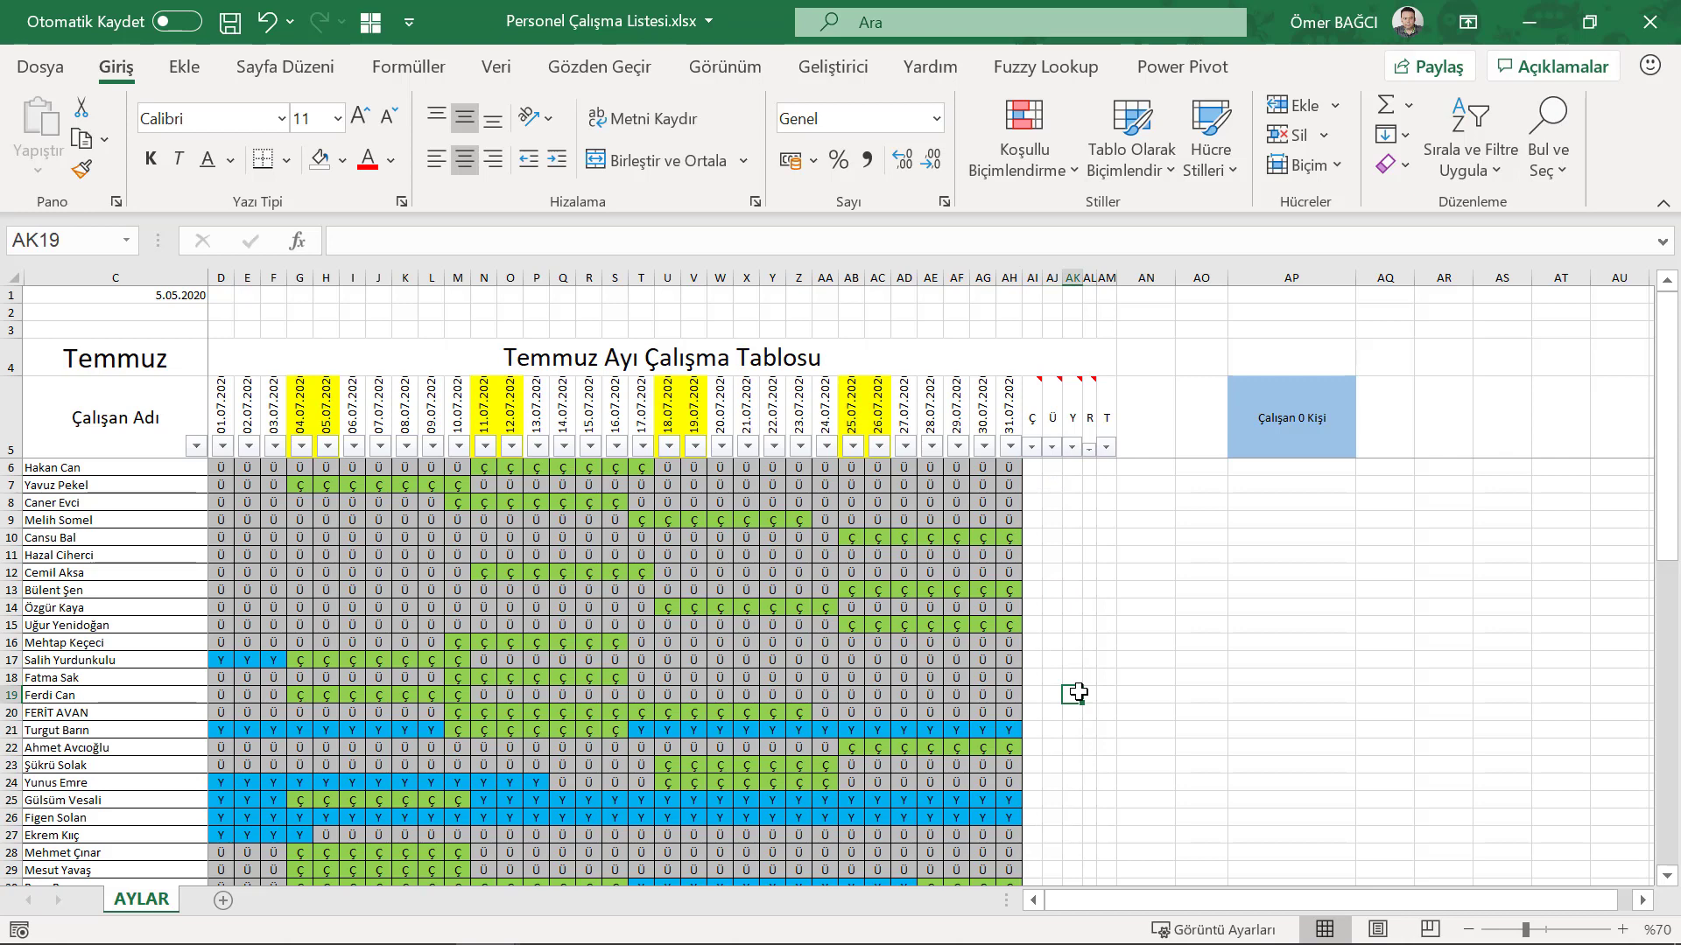
{"action": "left_click", "coordinate": [171, 300]}
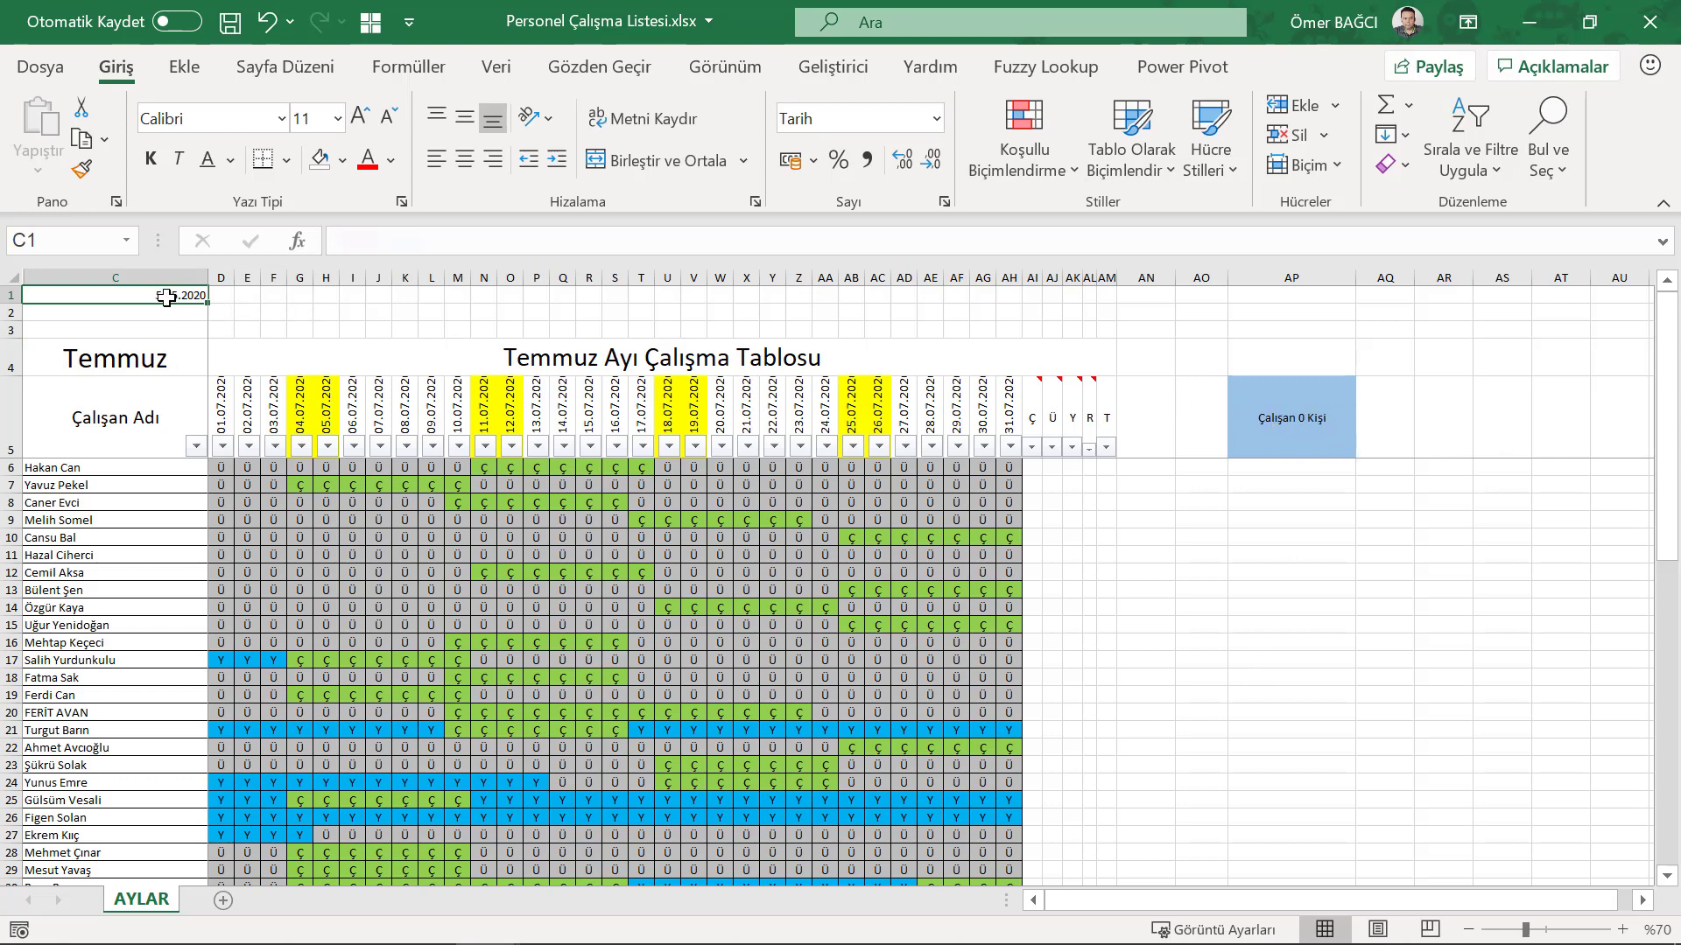
Enter 10/5 as the C1 reference date and set the C4 month back to Mayıs
{"action": "type", "text": "1"}
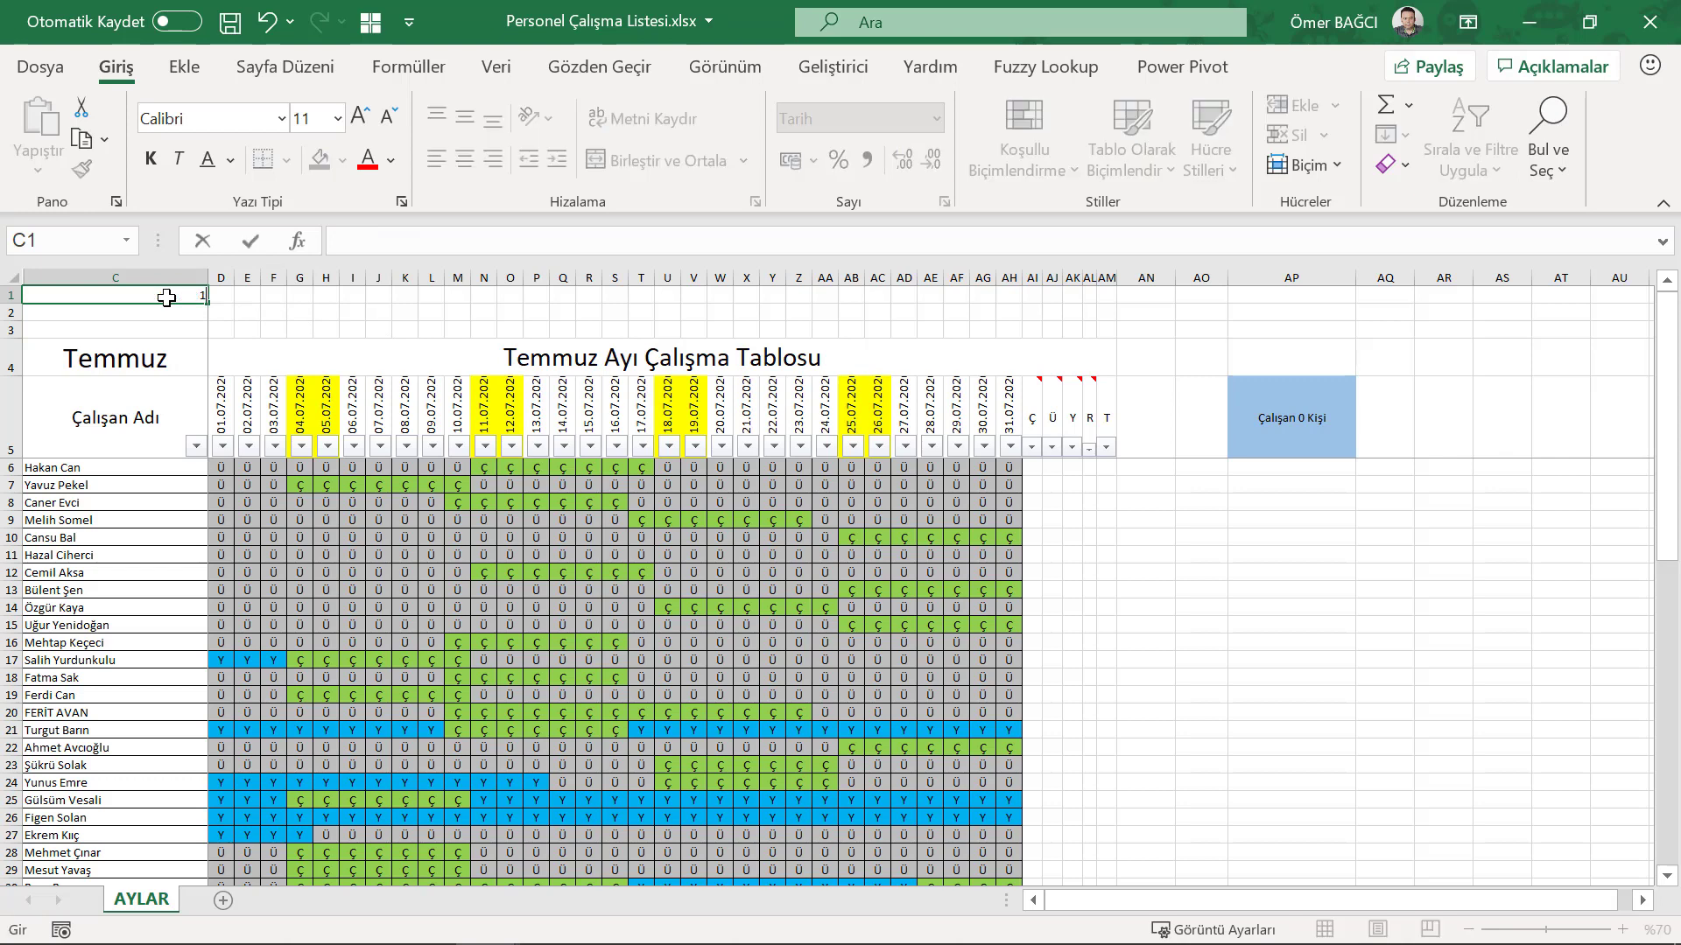
{"action": "type", "text": "0/5"}
{"action": "key", "text": "Return"}
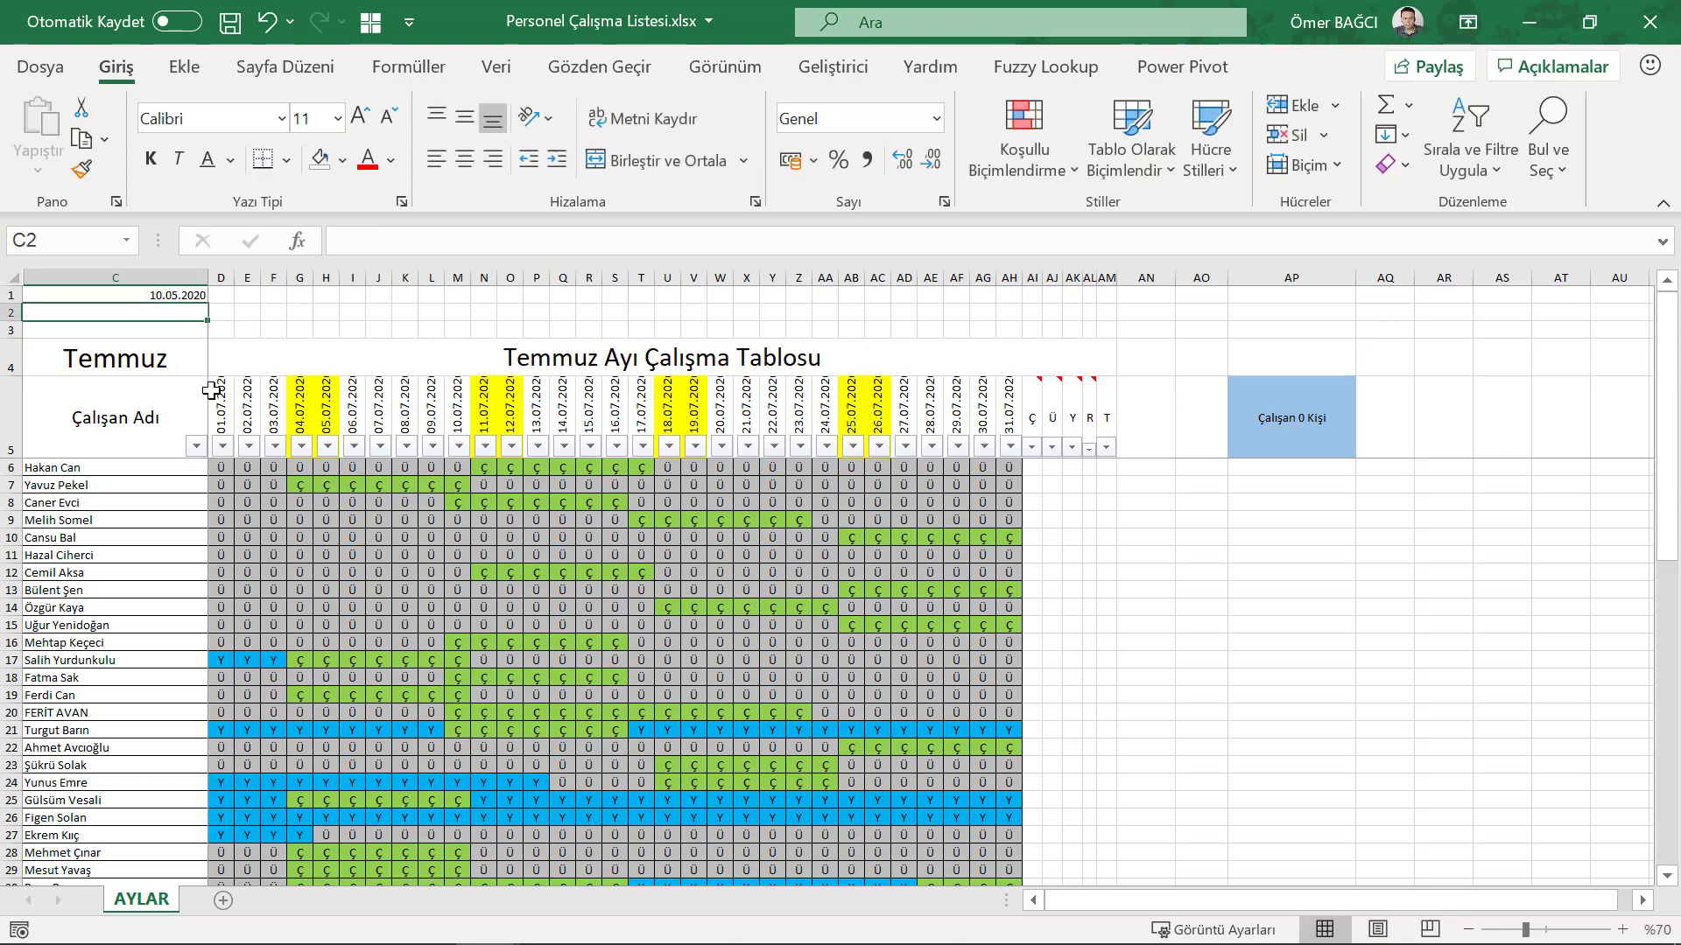
{"action": "left_click", "coordinate": [175, 365]}
{"action": "left_click", "coordinate": [219, 363]}
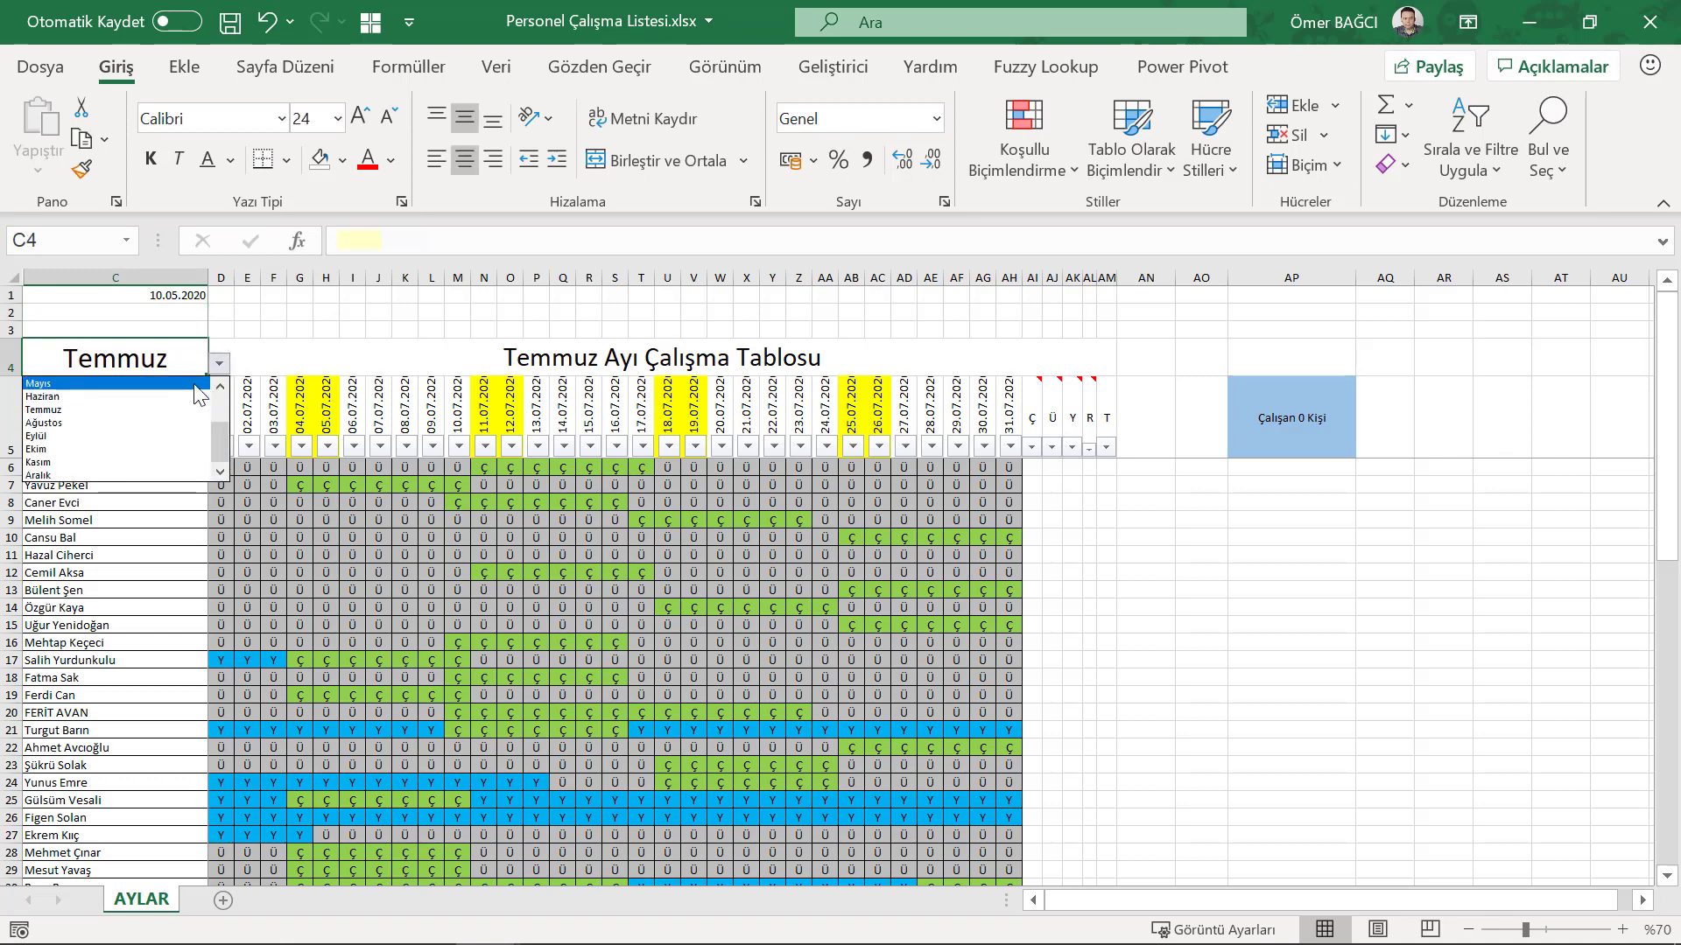
{"action": "left_click", "coordinate": [195, 386]}
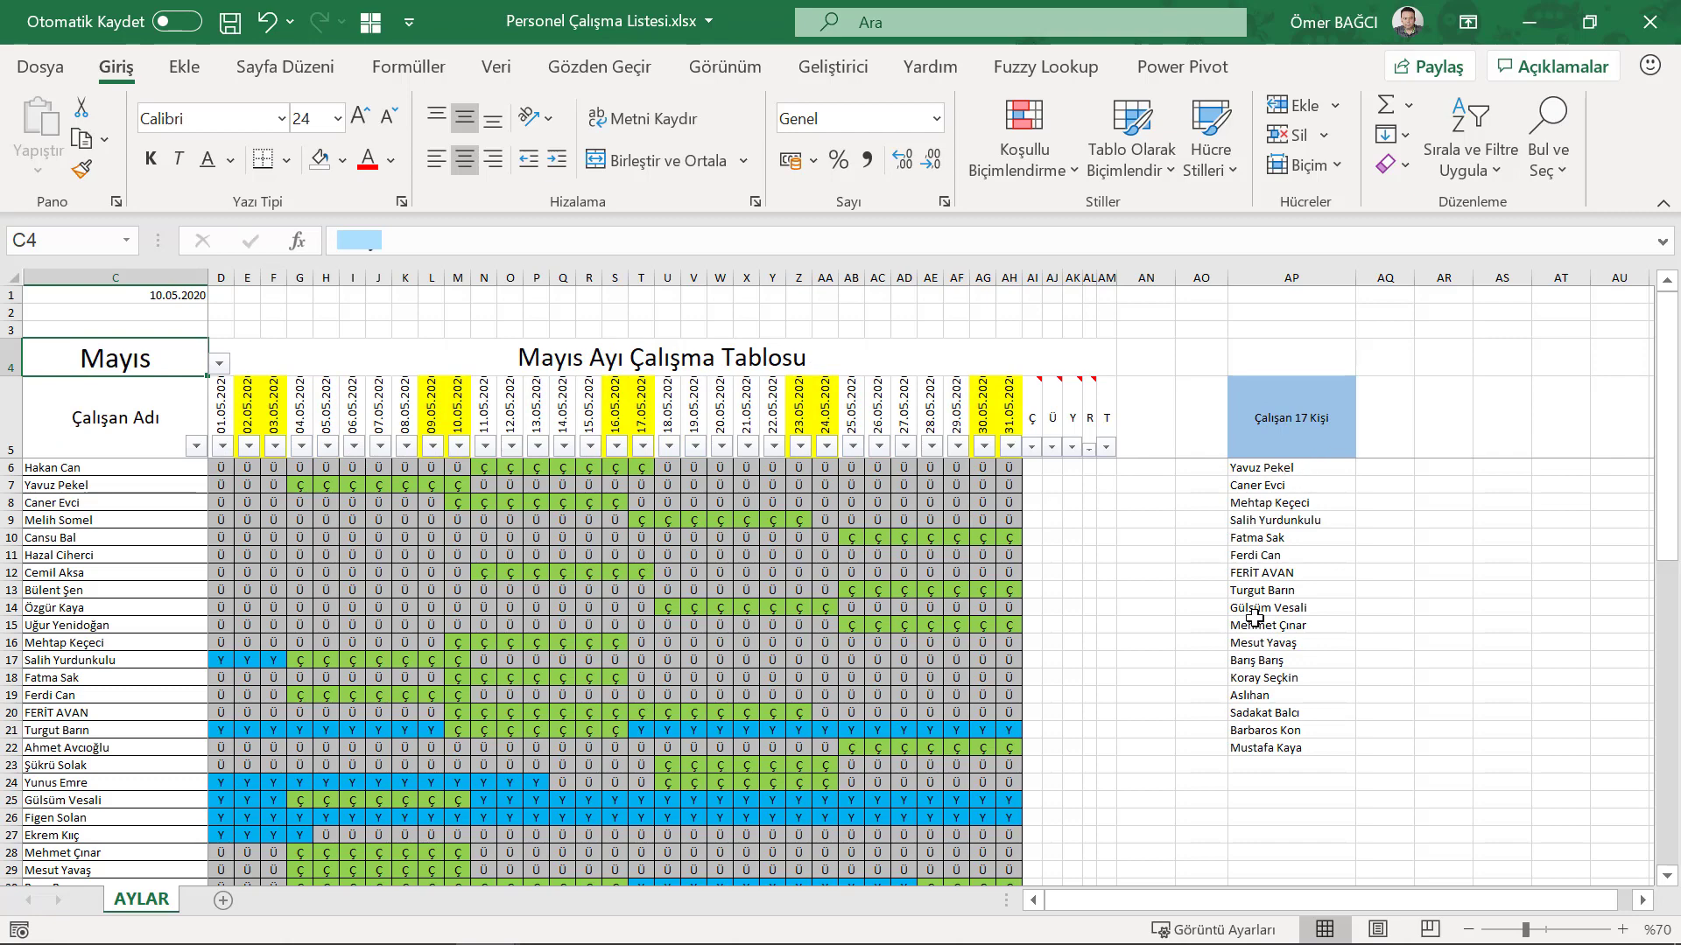
{"action": "left_click", "coordinate": [735, 641]}
{"action": "scroll", "coordinate": [735, 635], "scroll_direction": "down", "scroll_amount": 1}
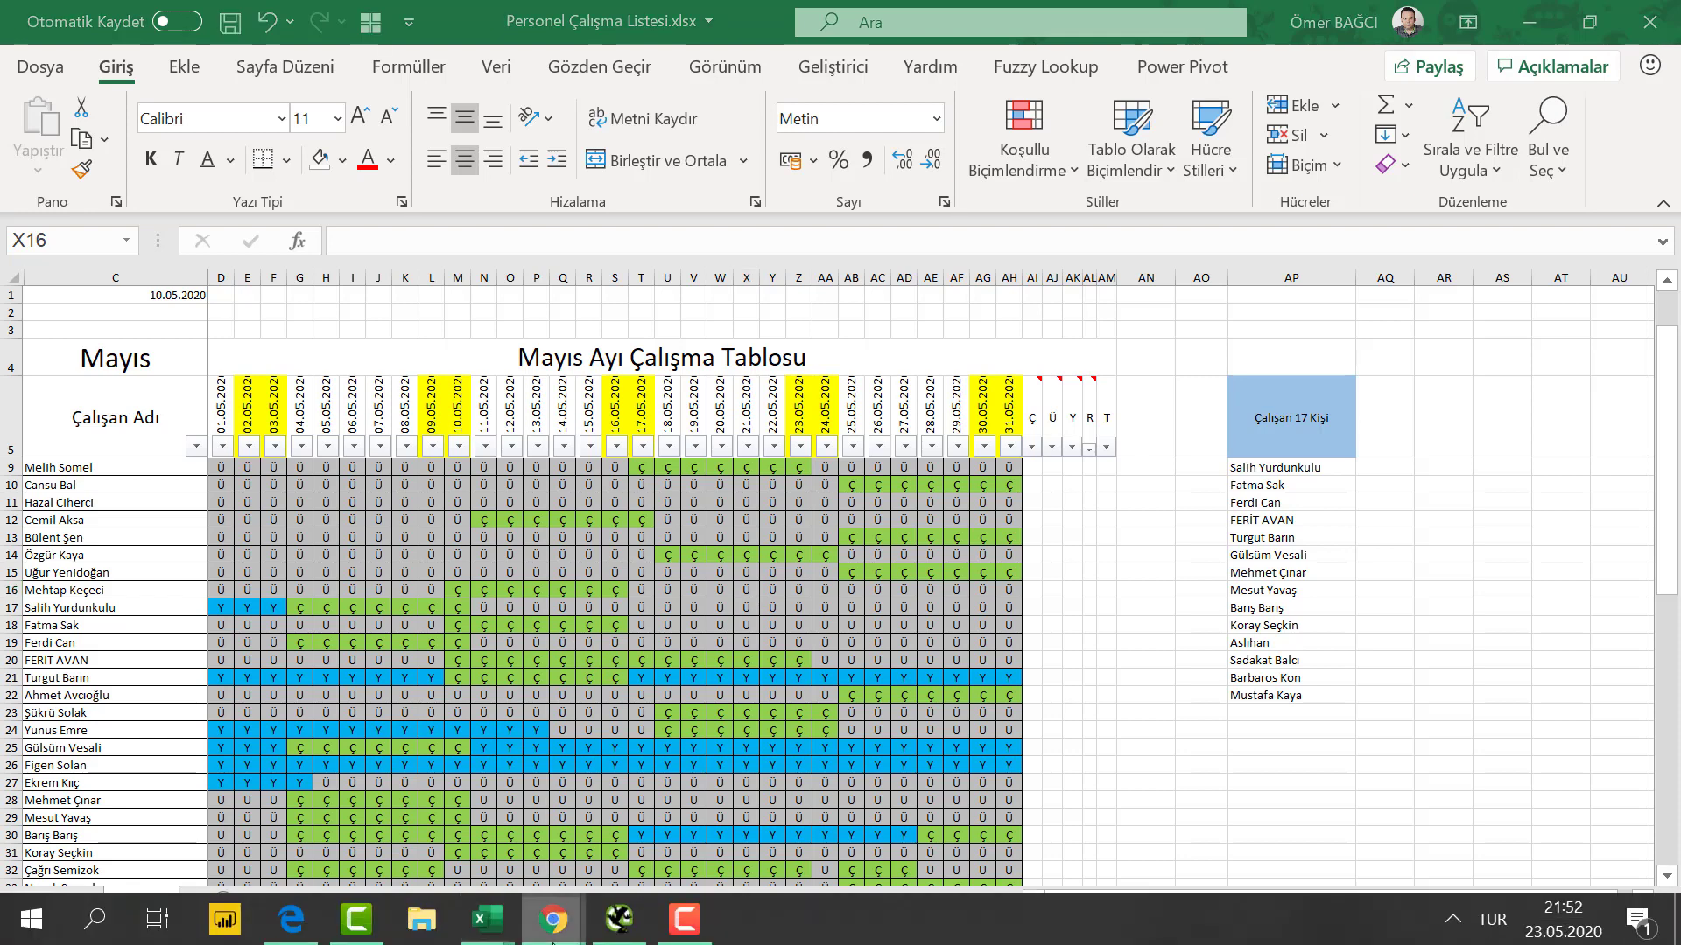
Open a new Chrome window and go to vidoport.com/ileriexcel.rar to download the file
{"action": "right_click", "coordinate": [552, 928]}
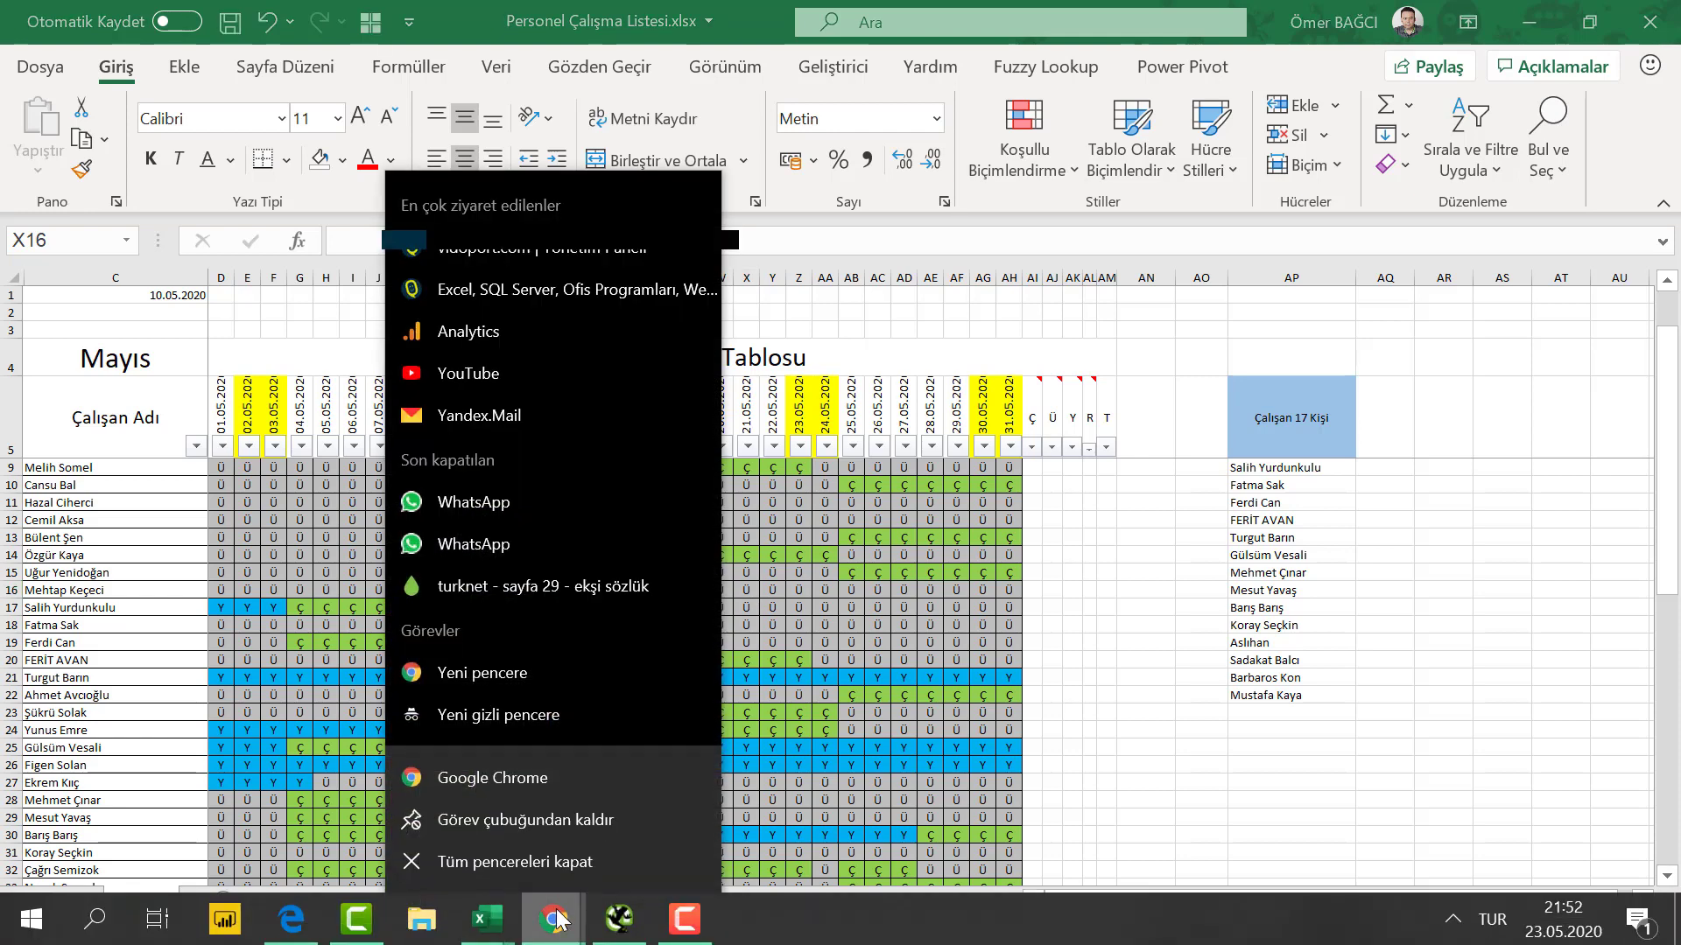
{"action": "left_click", "coordinate": [492, 678]}
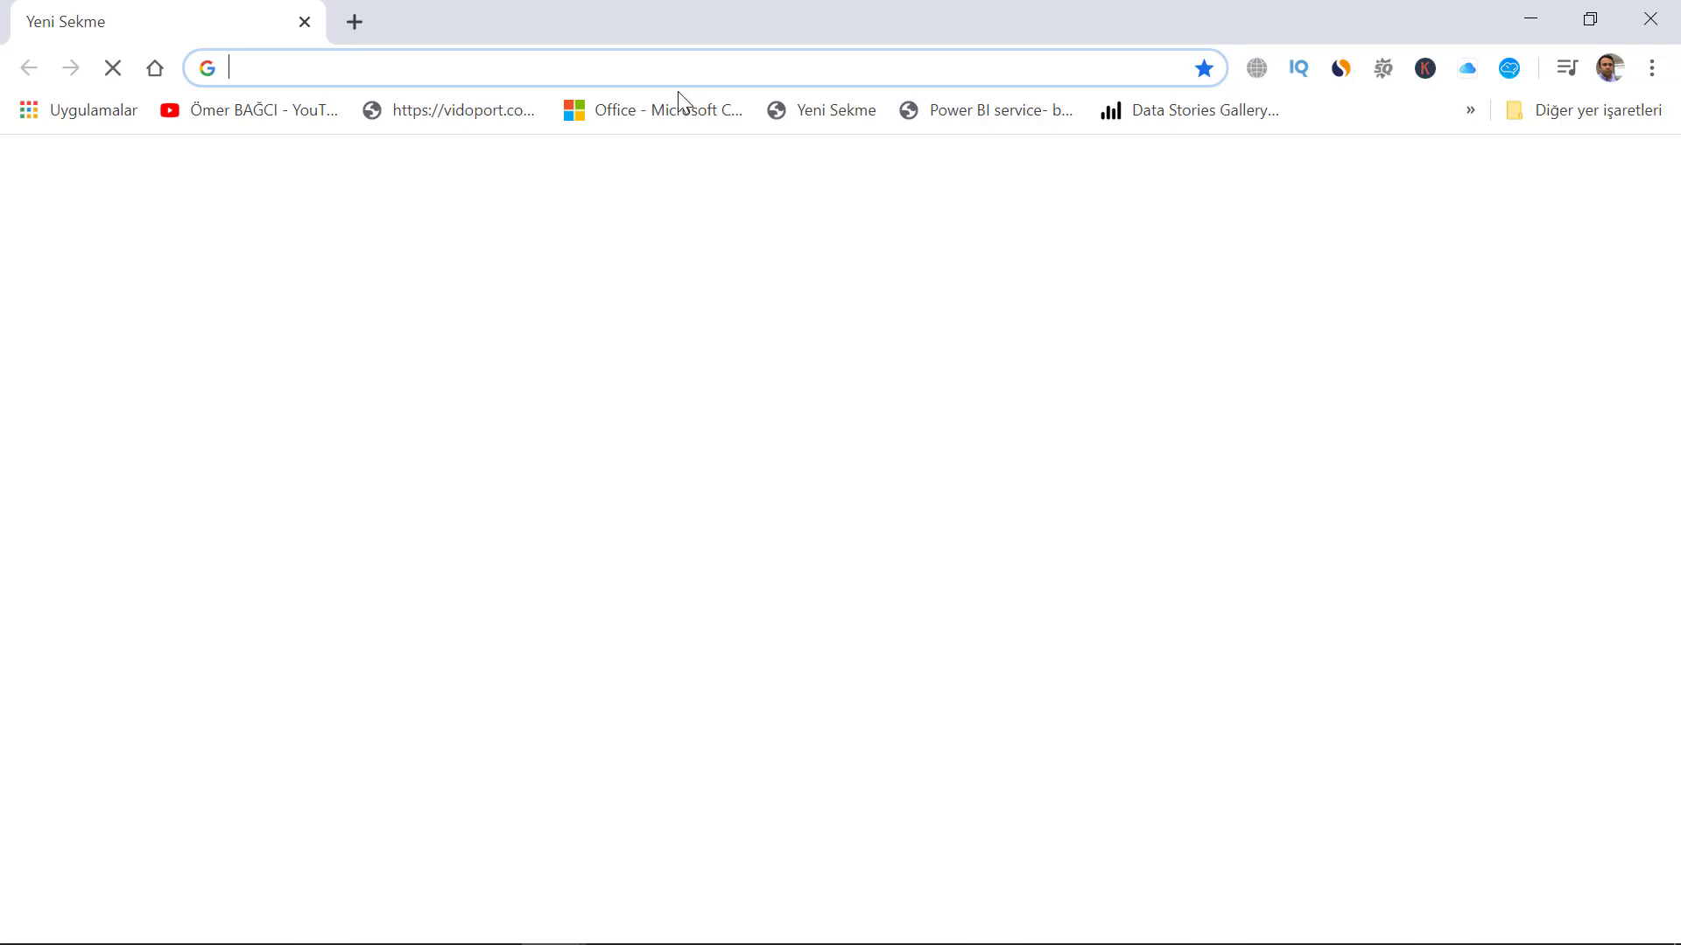
{"action": "type", "text": "vidoport.com"}
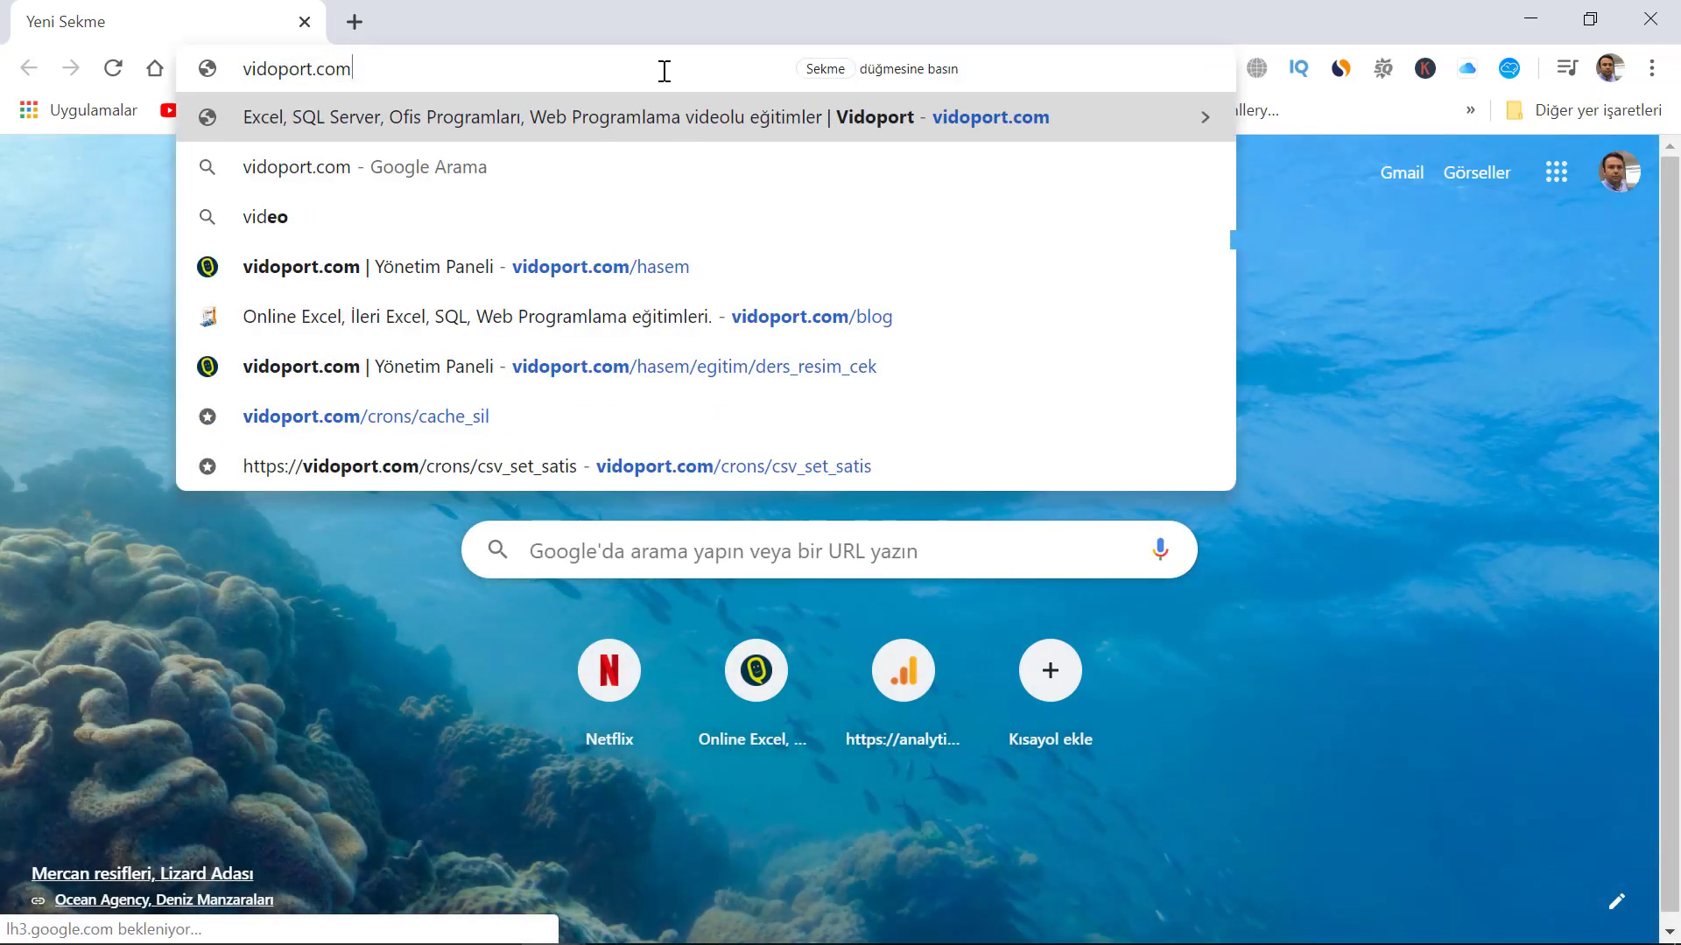
{"action": "type", "text": "/i"}
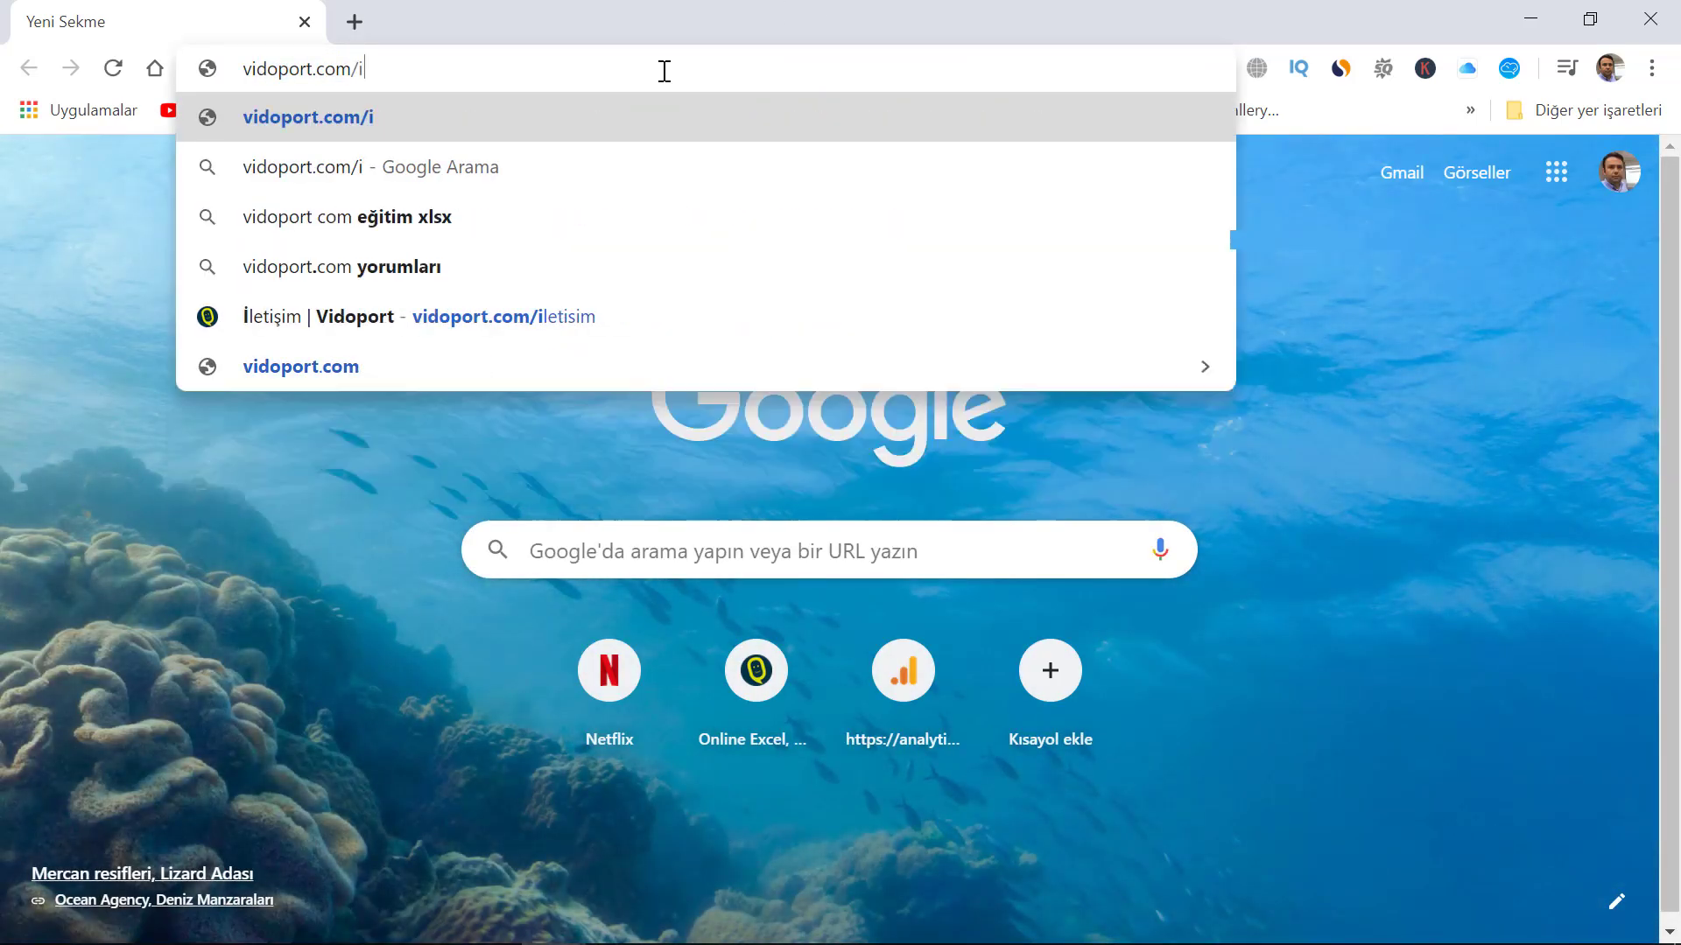
{"action": "type", "text": "leriexc"}
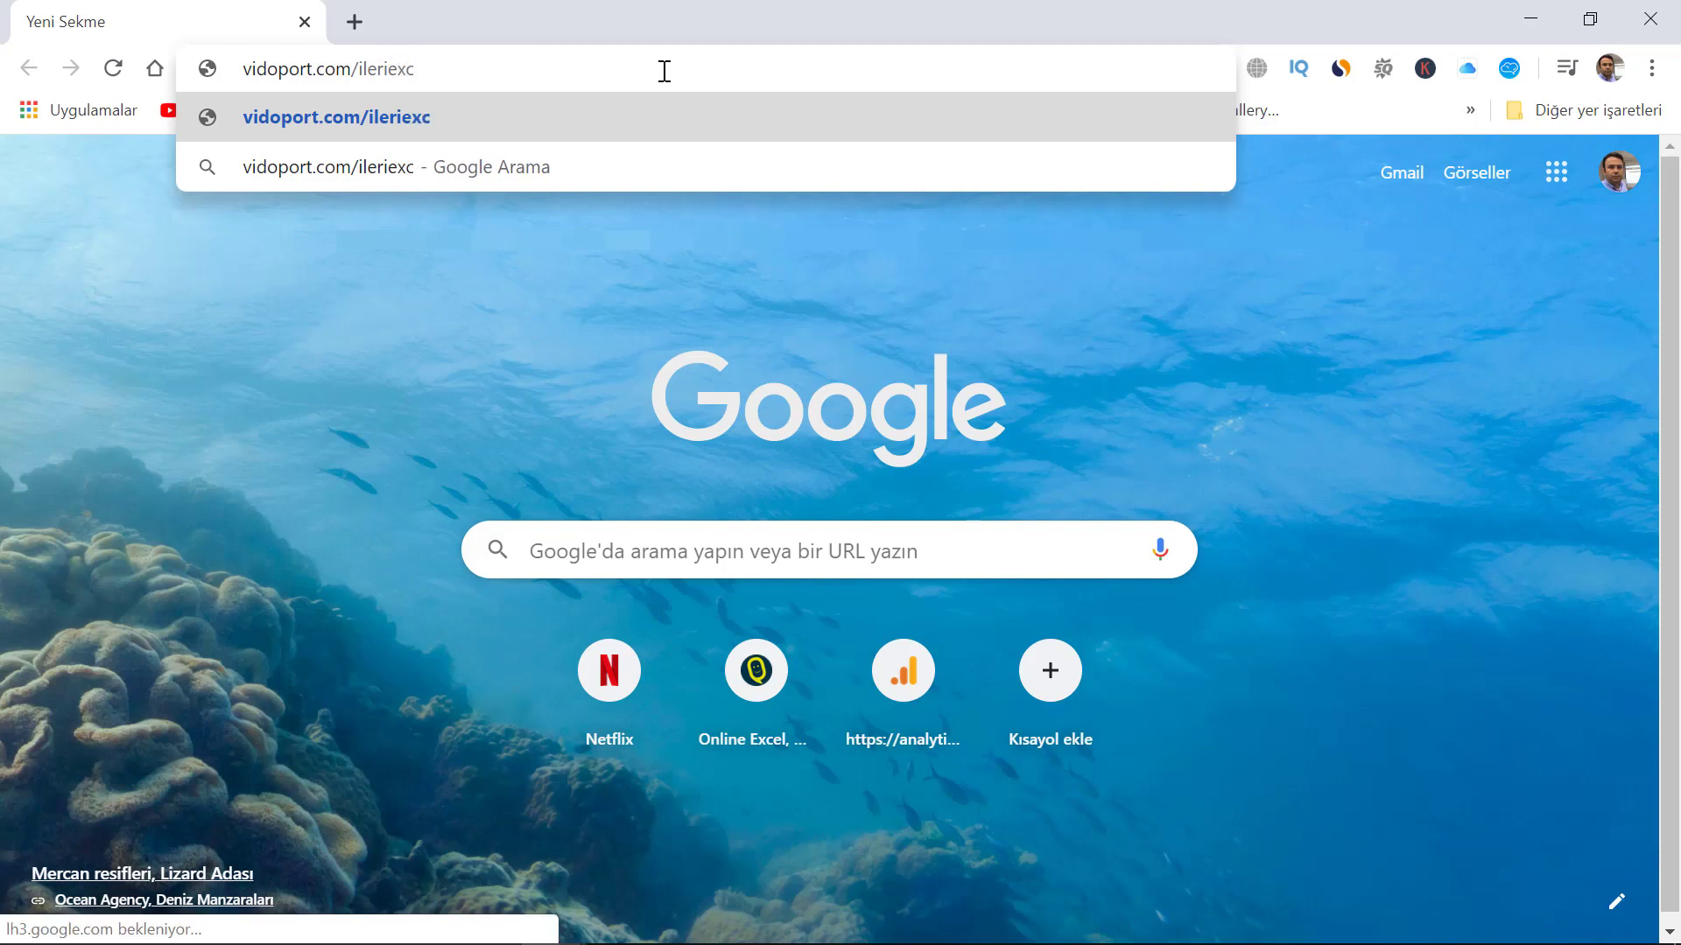
{"action": "type", "text": "el.ra"}
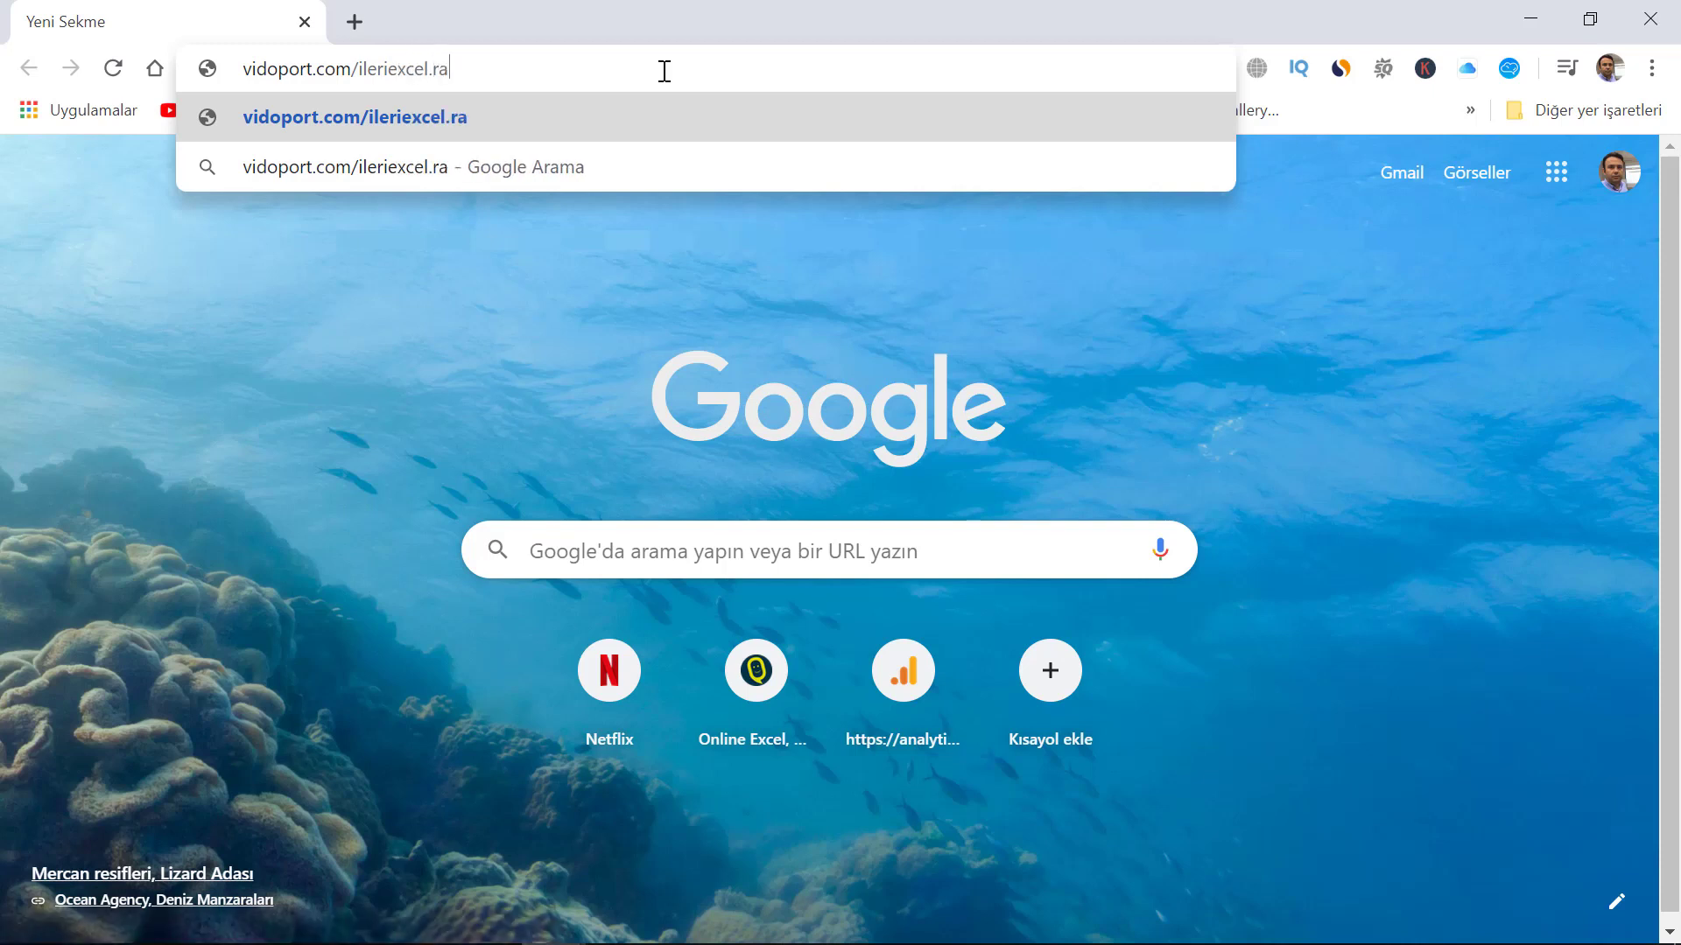
{"action": "type", "text": "r"}
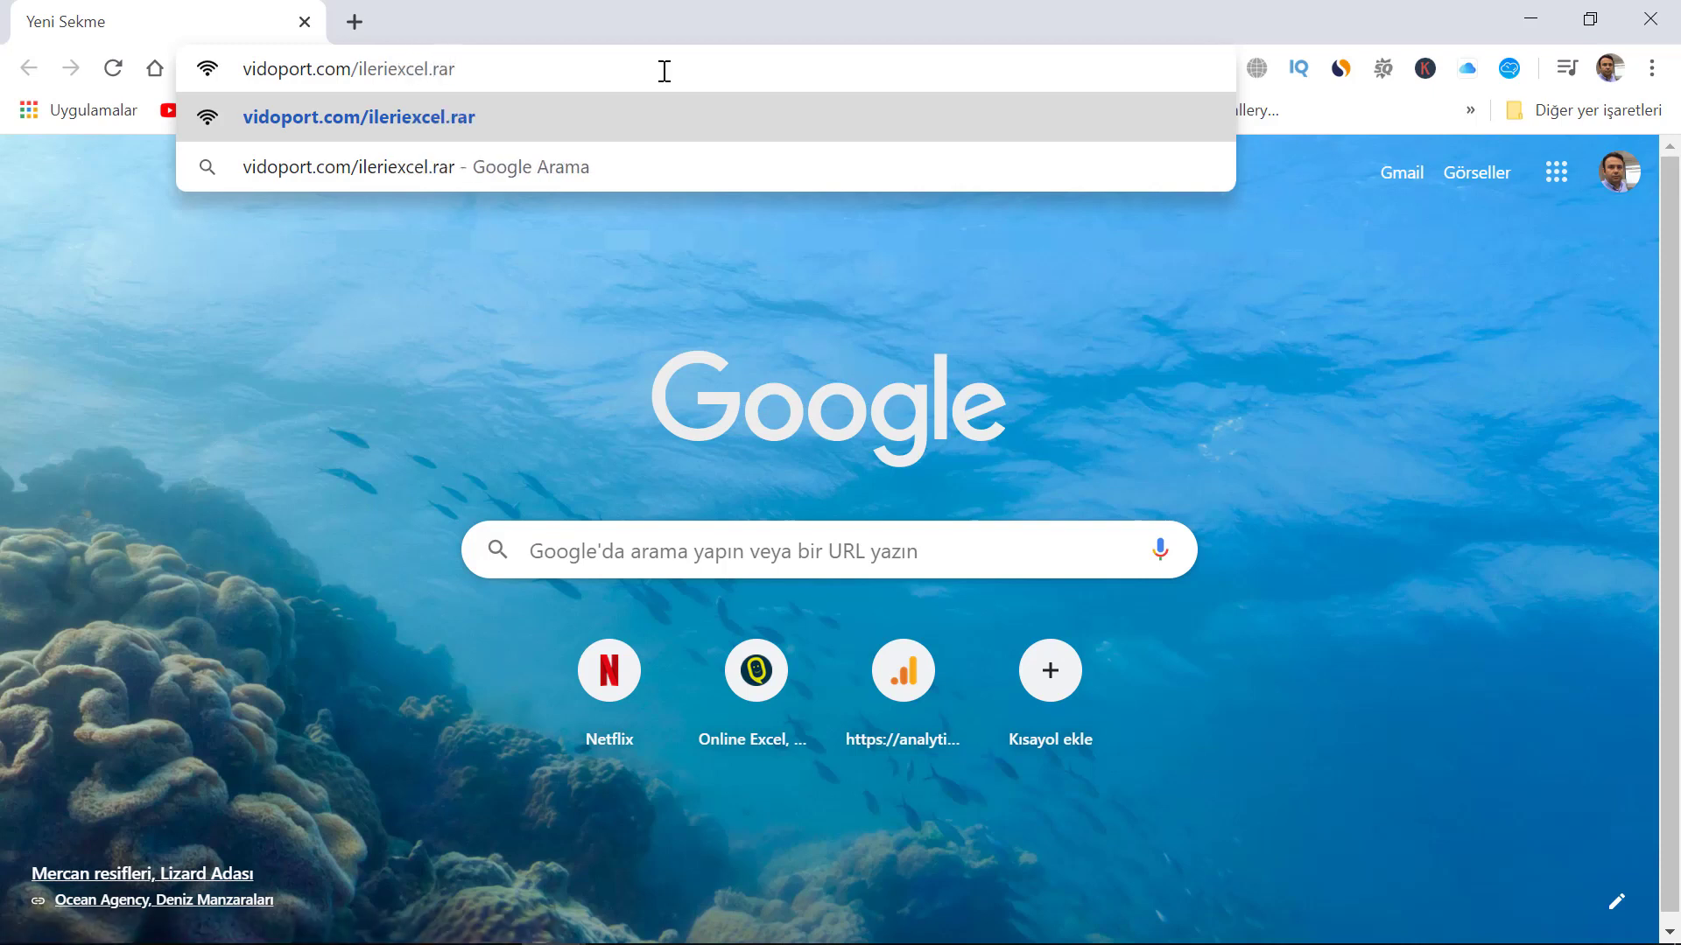
{"action": "key", "text": "Return"}
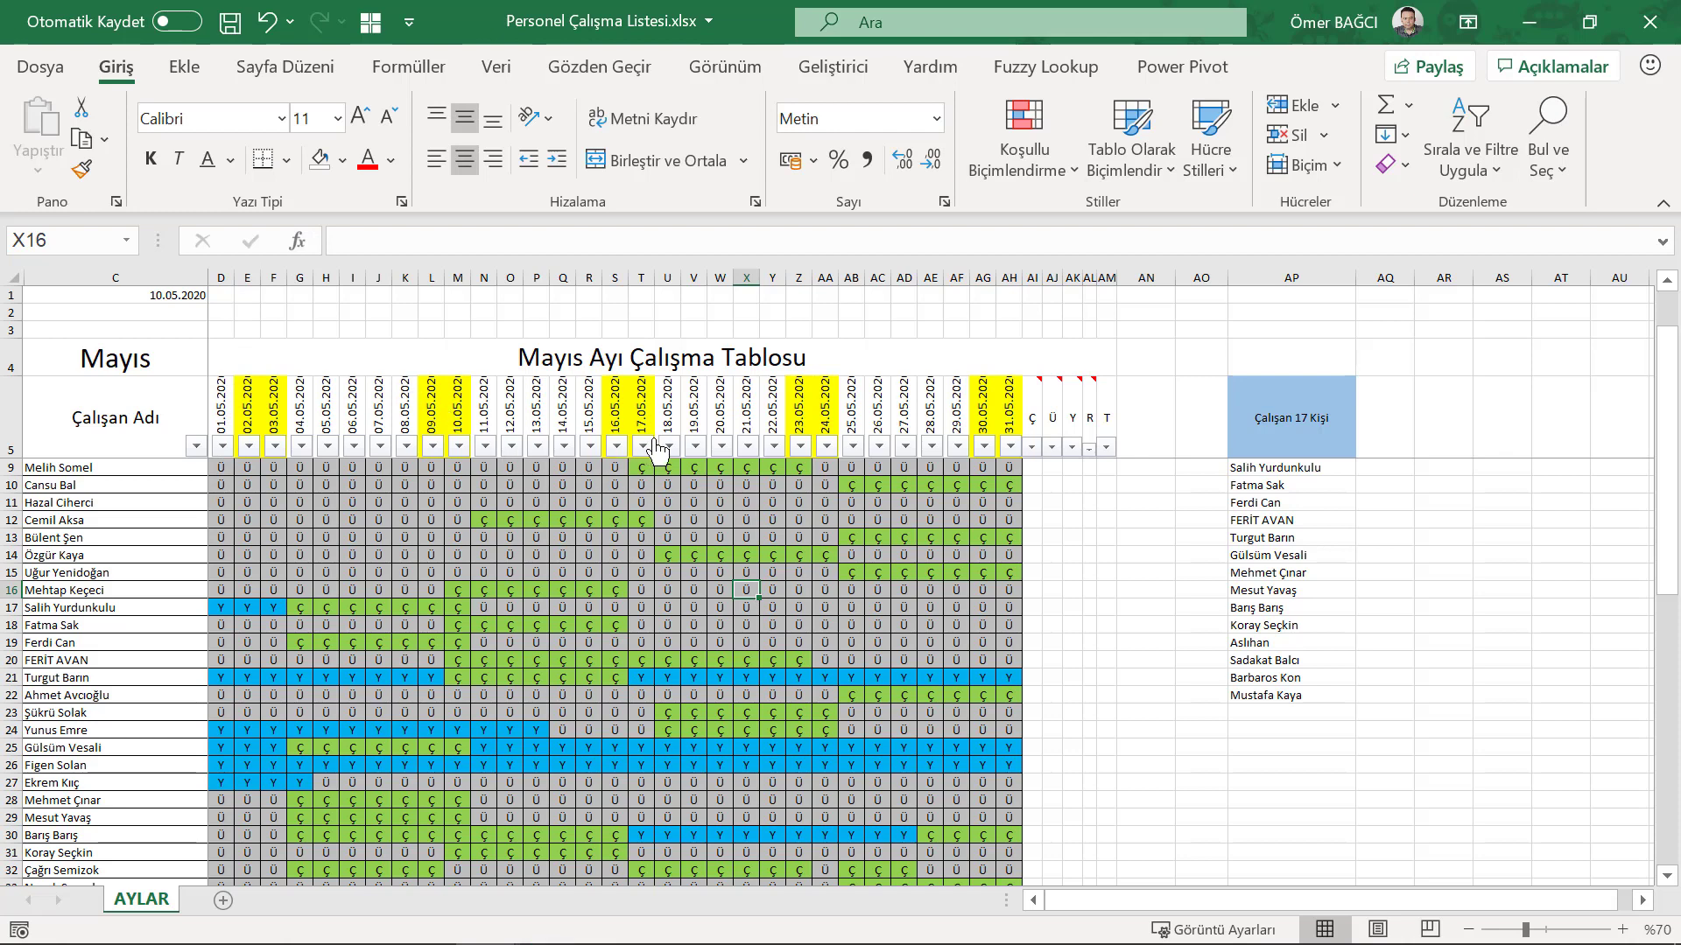
Add a new Sayfa2 sheet with the contact e-mail address in A1, then return to AYLAR
{"action": "scroll", "coordinate": [658, 450], "scroll_direction": "down", "scroll_amount": 4}
{"action": "scroll", "coordinate": [659, 449], "scroll_direction": "up", "scroll_amount": 5}
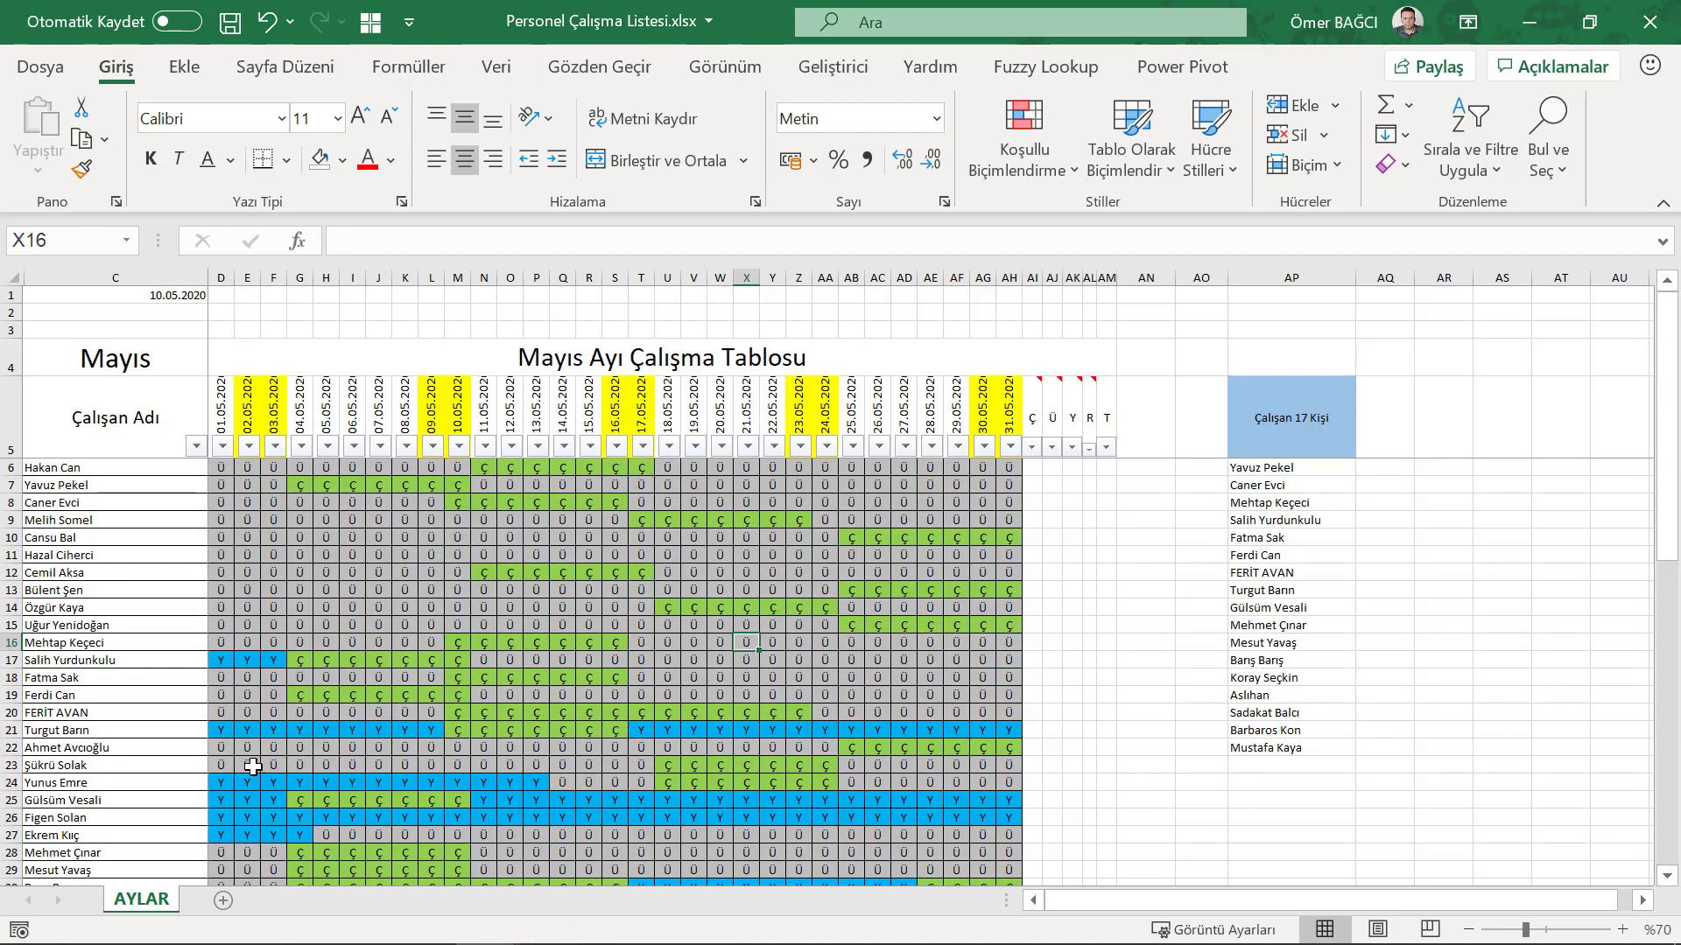
{"action": "left_click", "coordinate": [223, 900]}
{"action": "scroll", "coordinate": [308, 607], "scroll_direction": "up", "scroll_amount": 4, "text": "ctrl"}
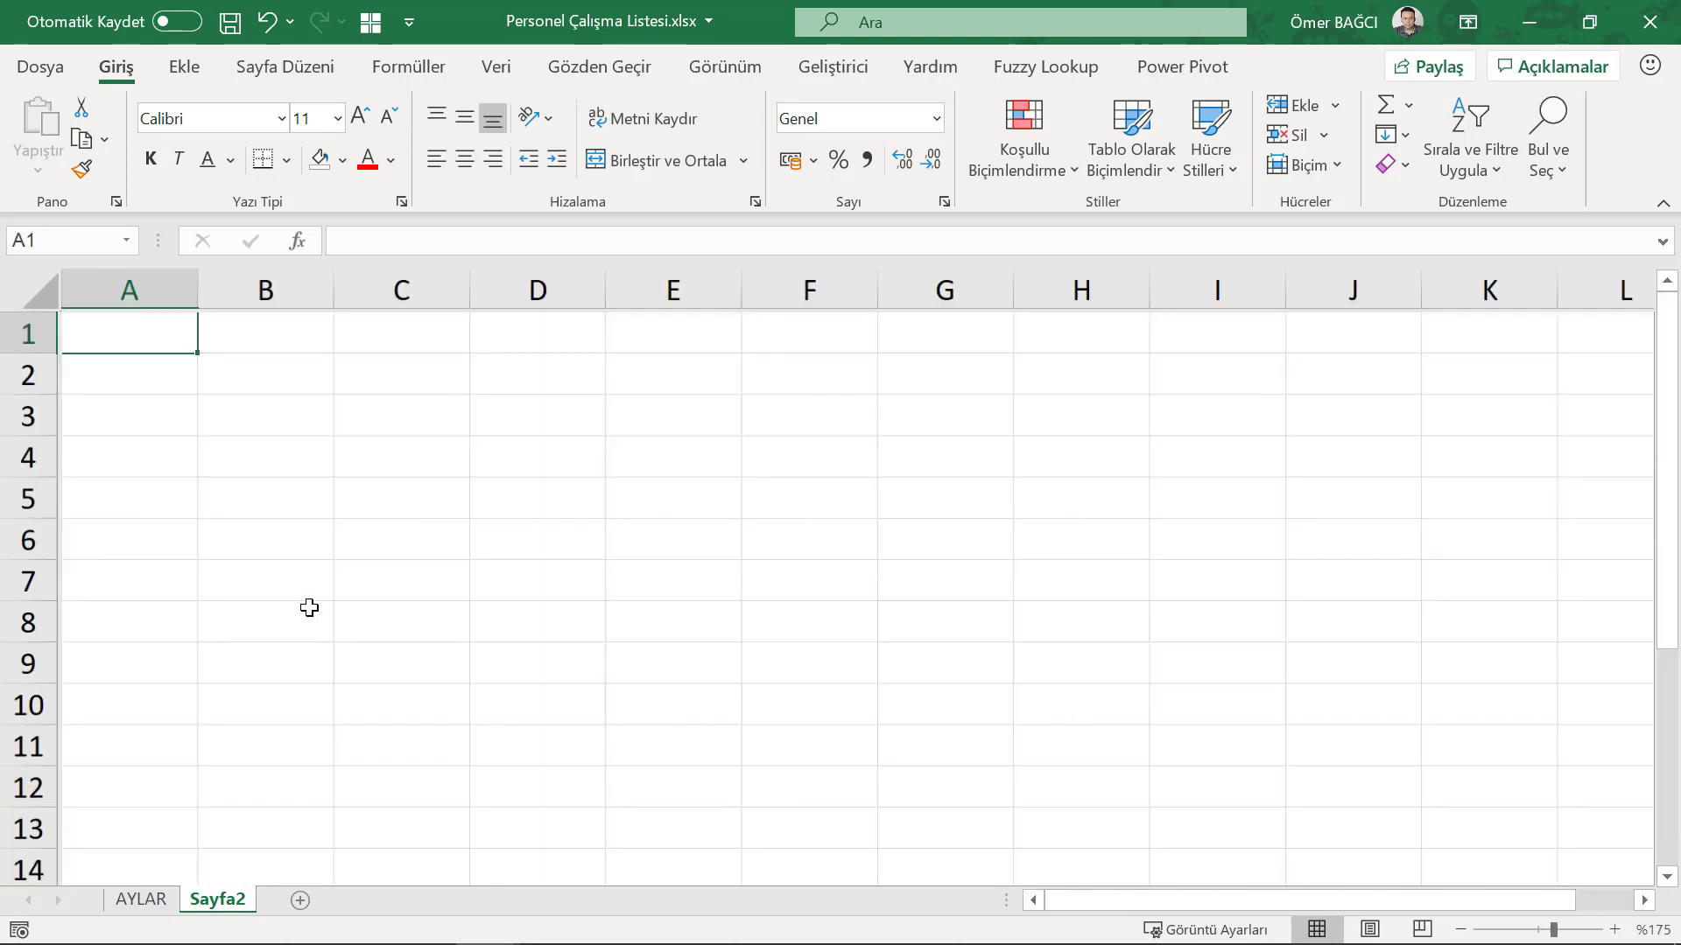
{"action": "scroll", "coordinate": [311, 584], "scroll_direction": "up", "scroll_amount": 5, "text": "ctrl"}
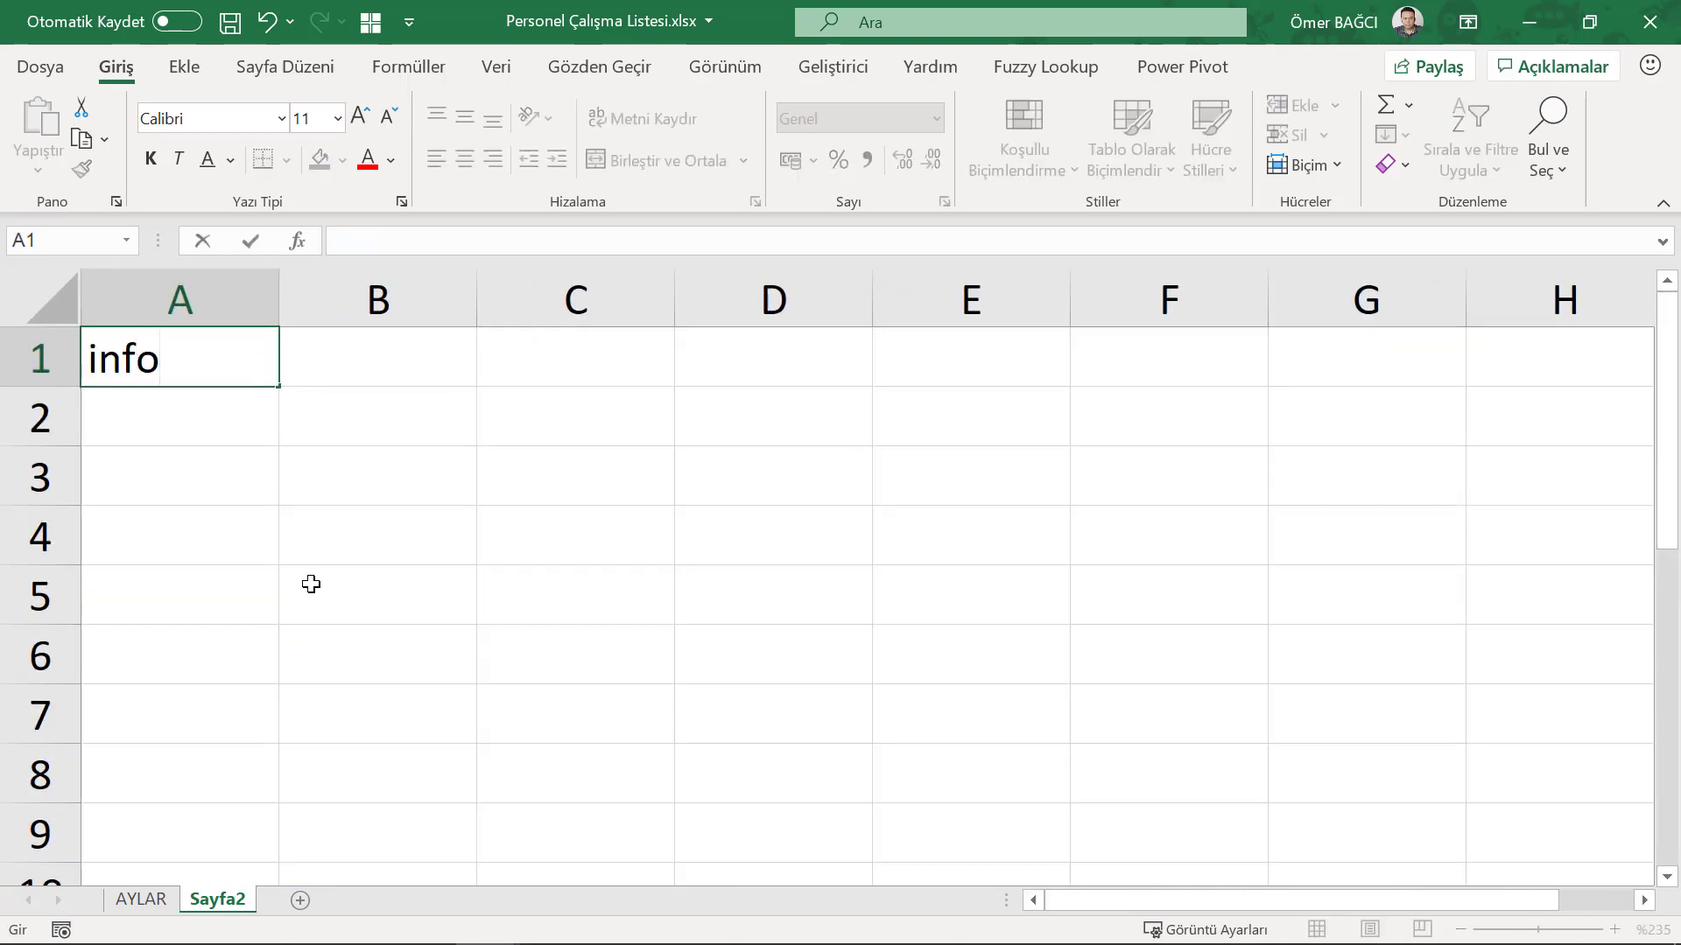
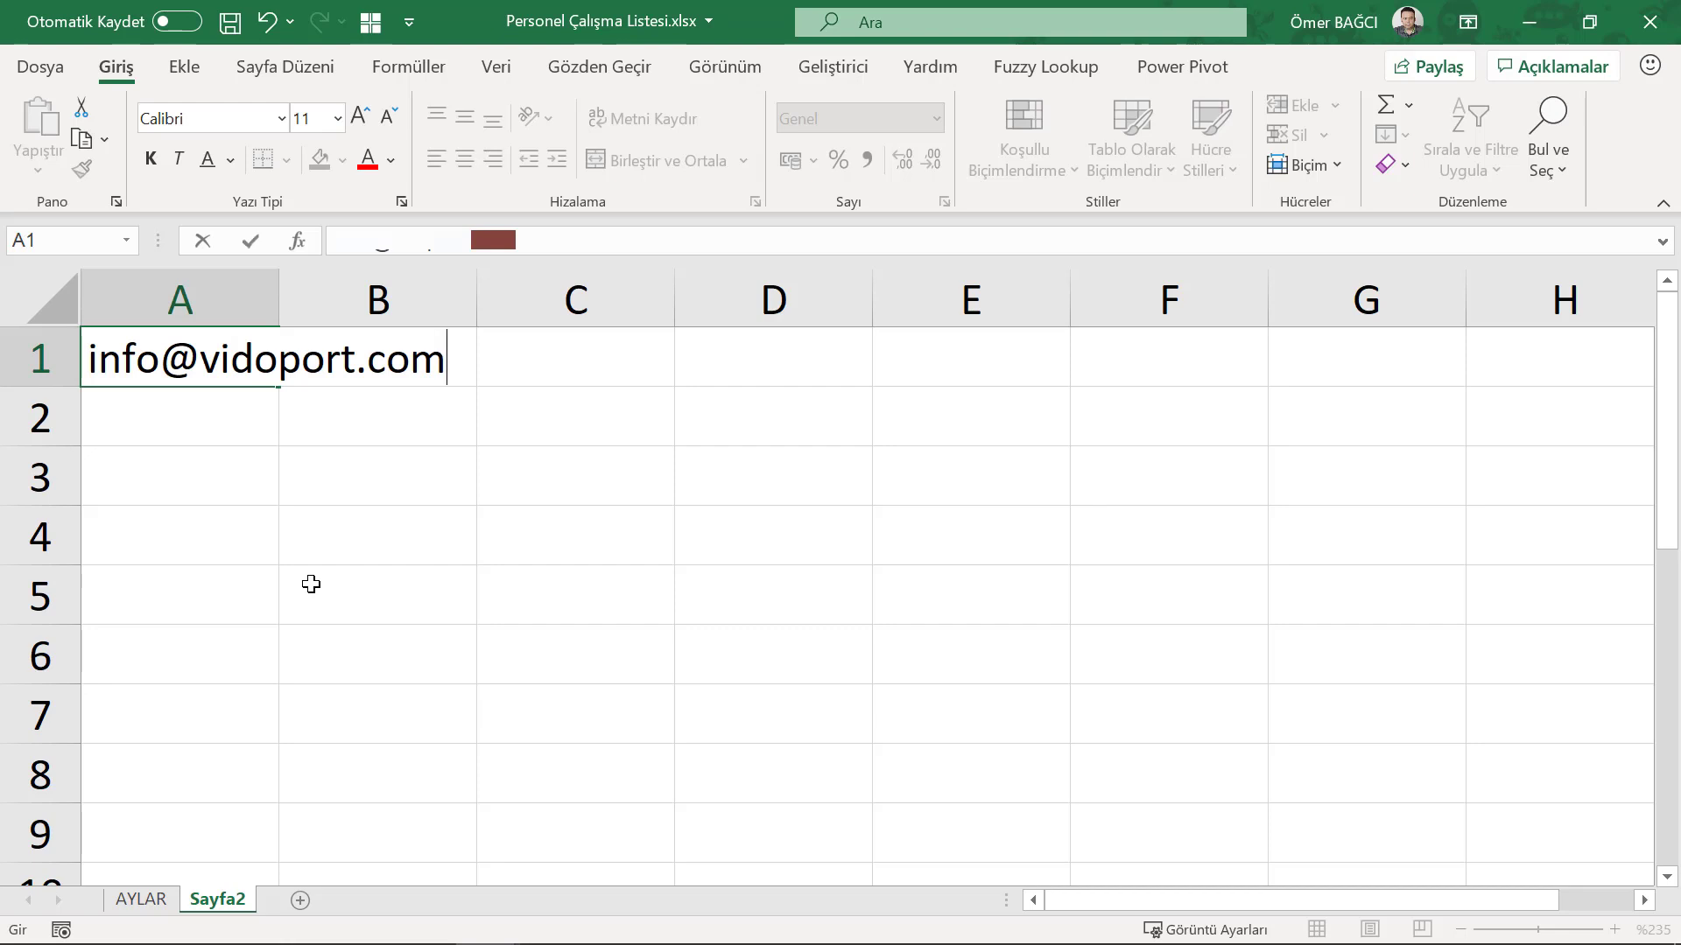
{"action": "key", "text": "Return"}
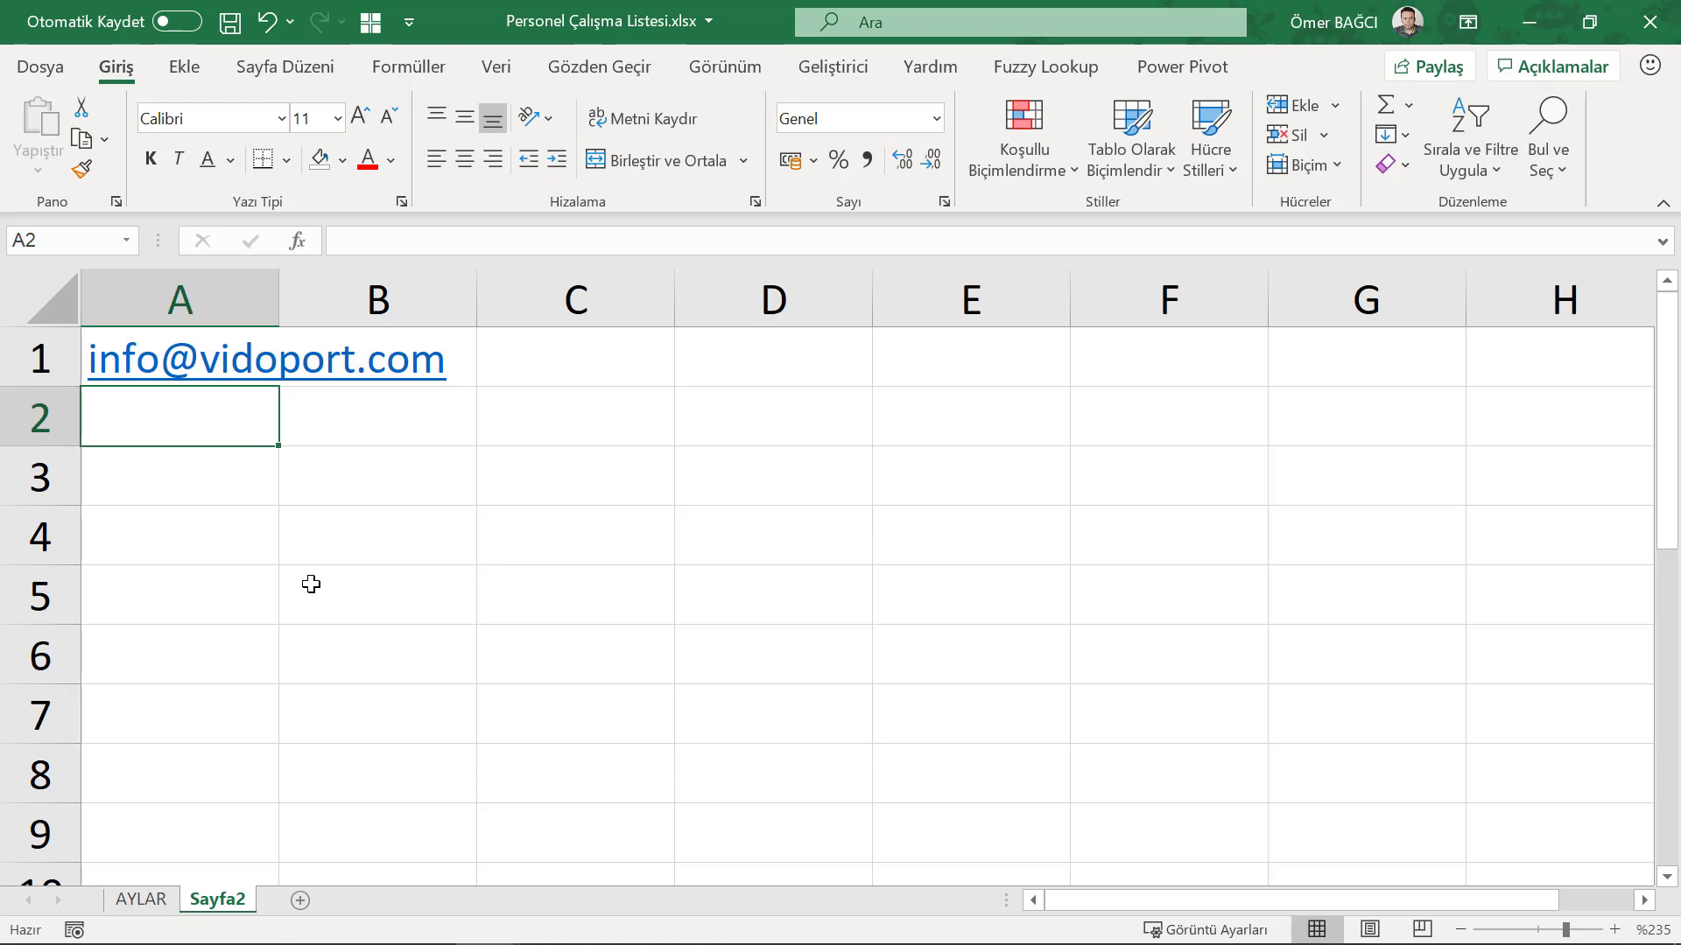
{"action": "key", "text": "Up"}
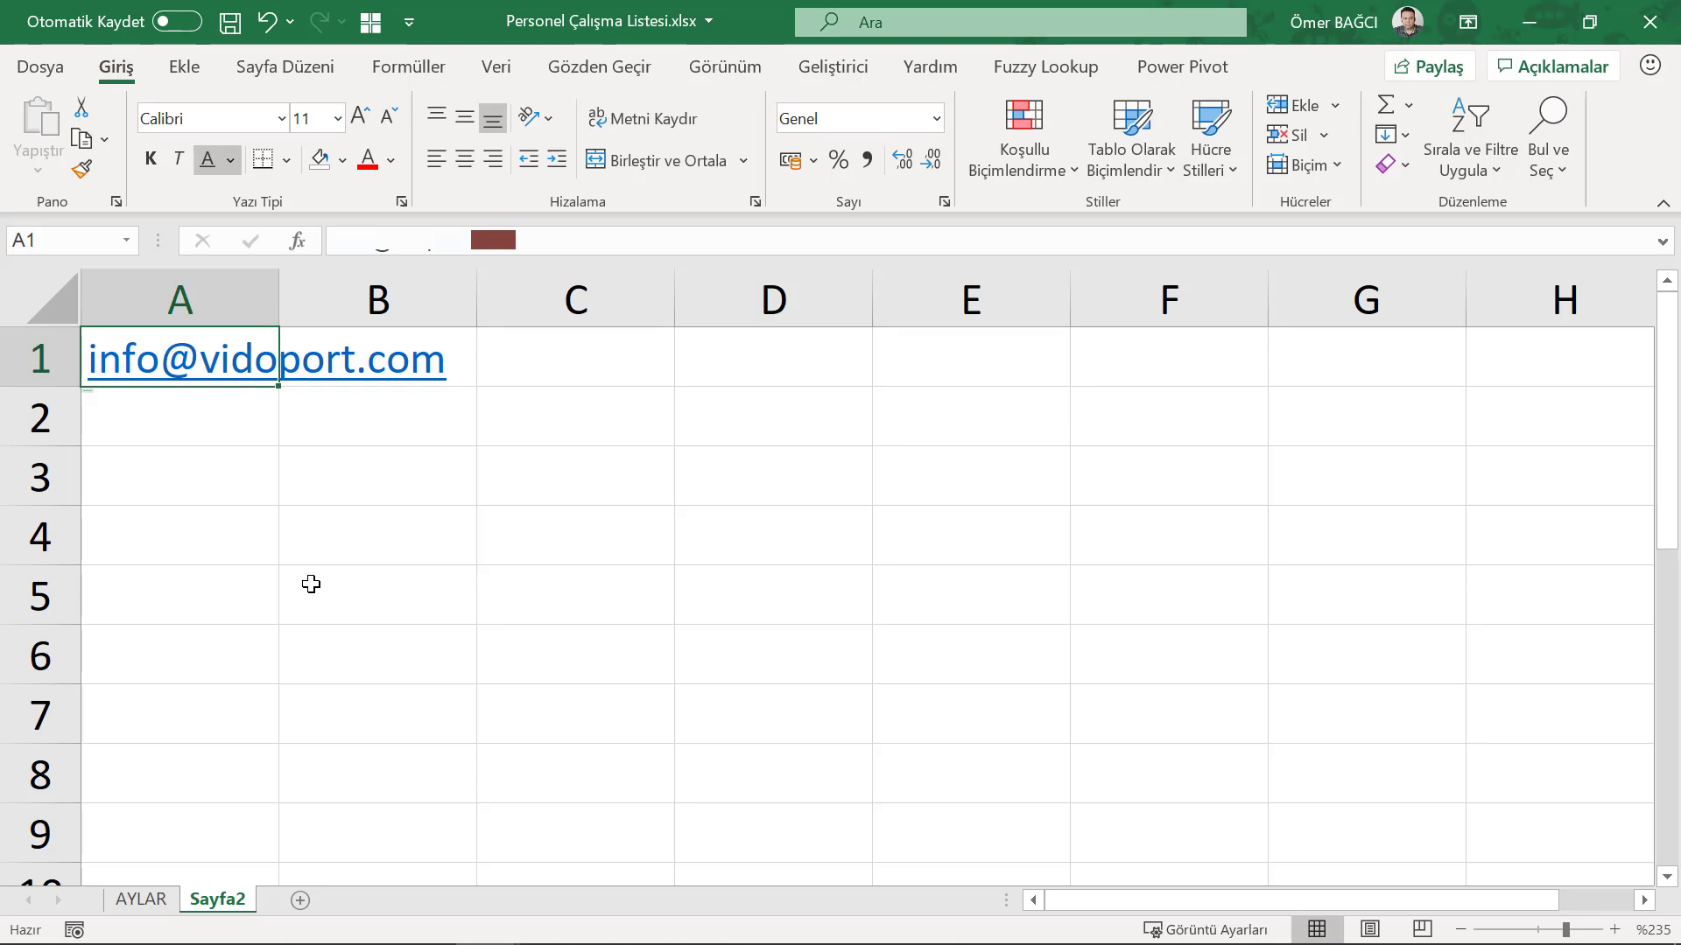
{"action": "left_click", "coordinate": [148, 901]}
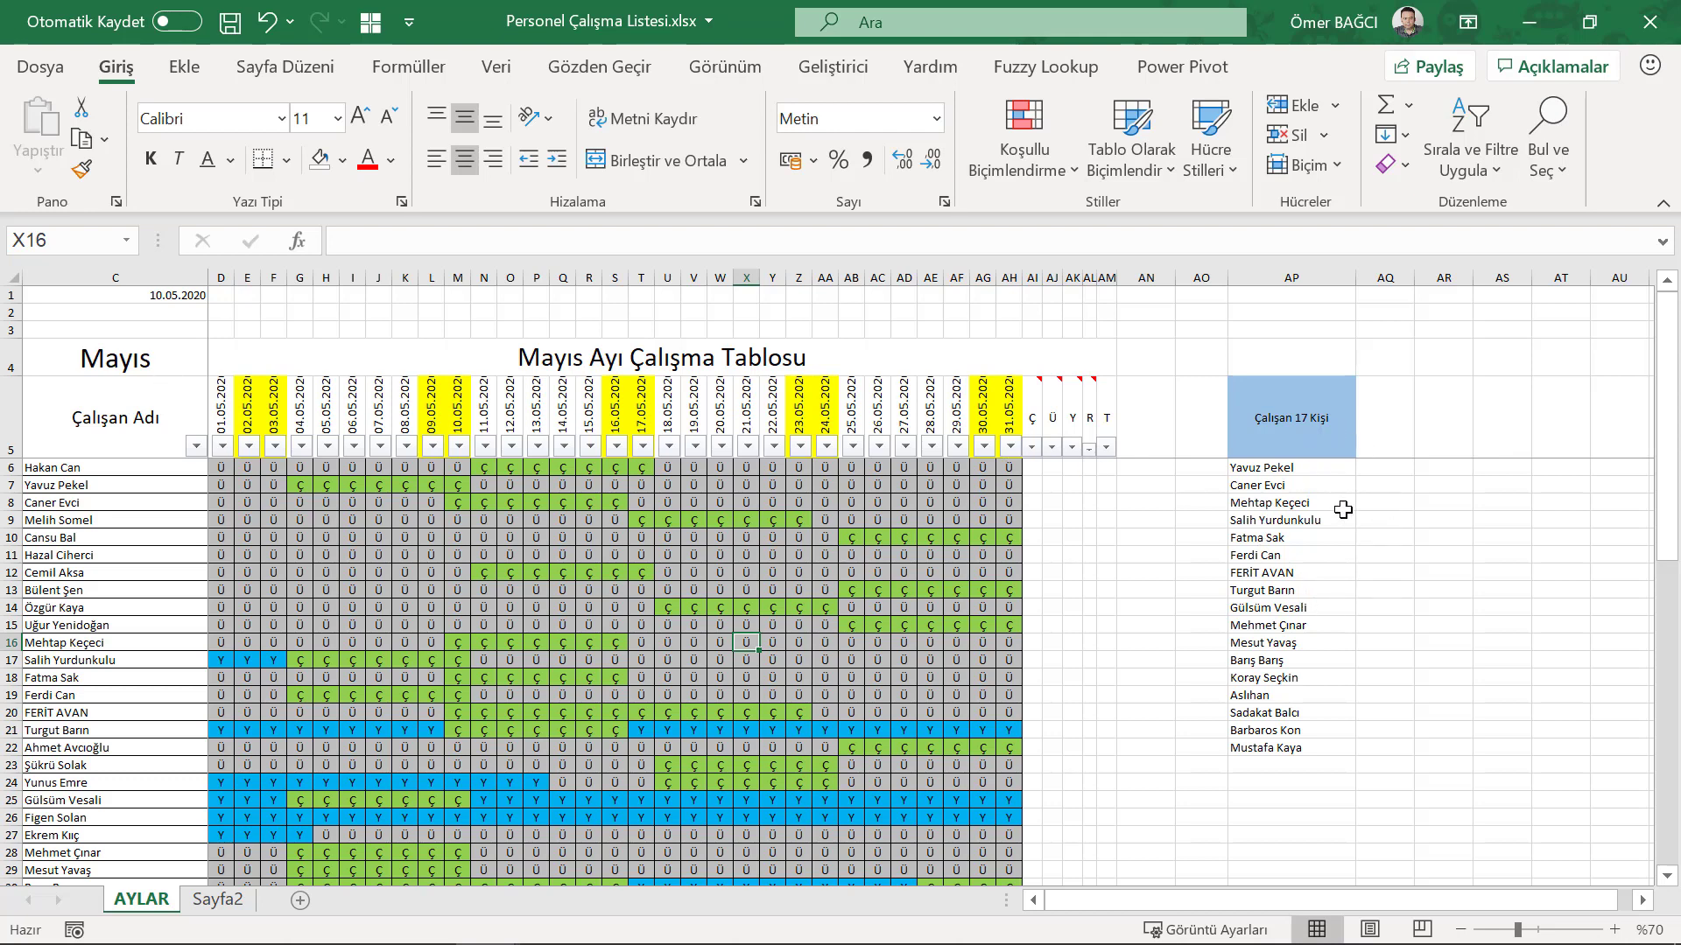
{"action": "left_click", "coordinate": [203, 518]}
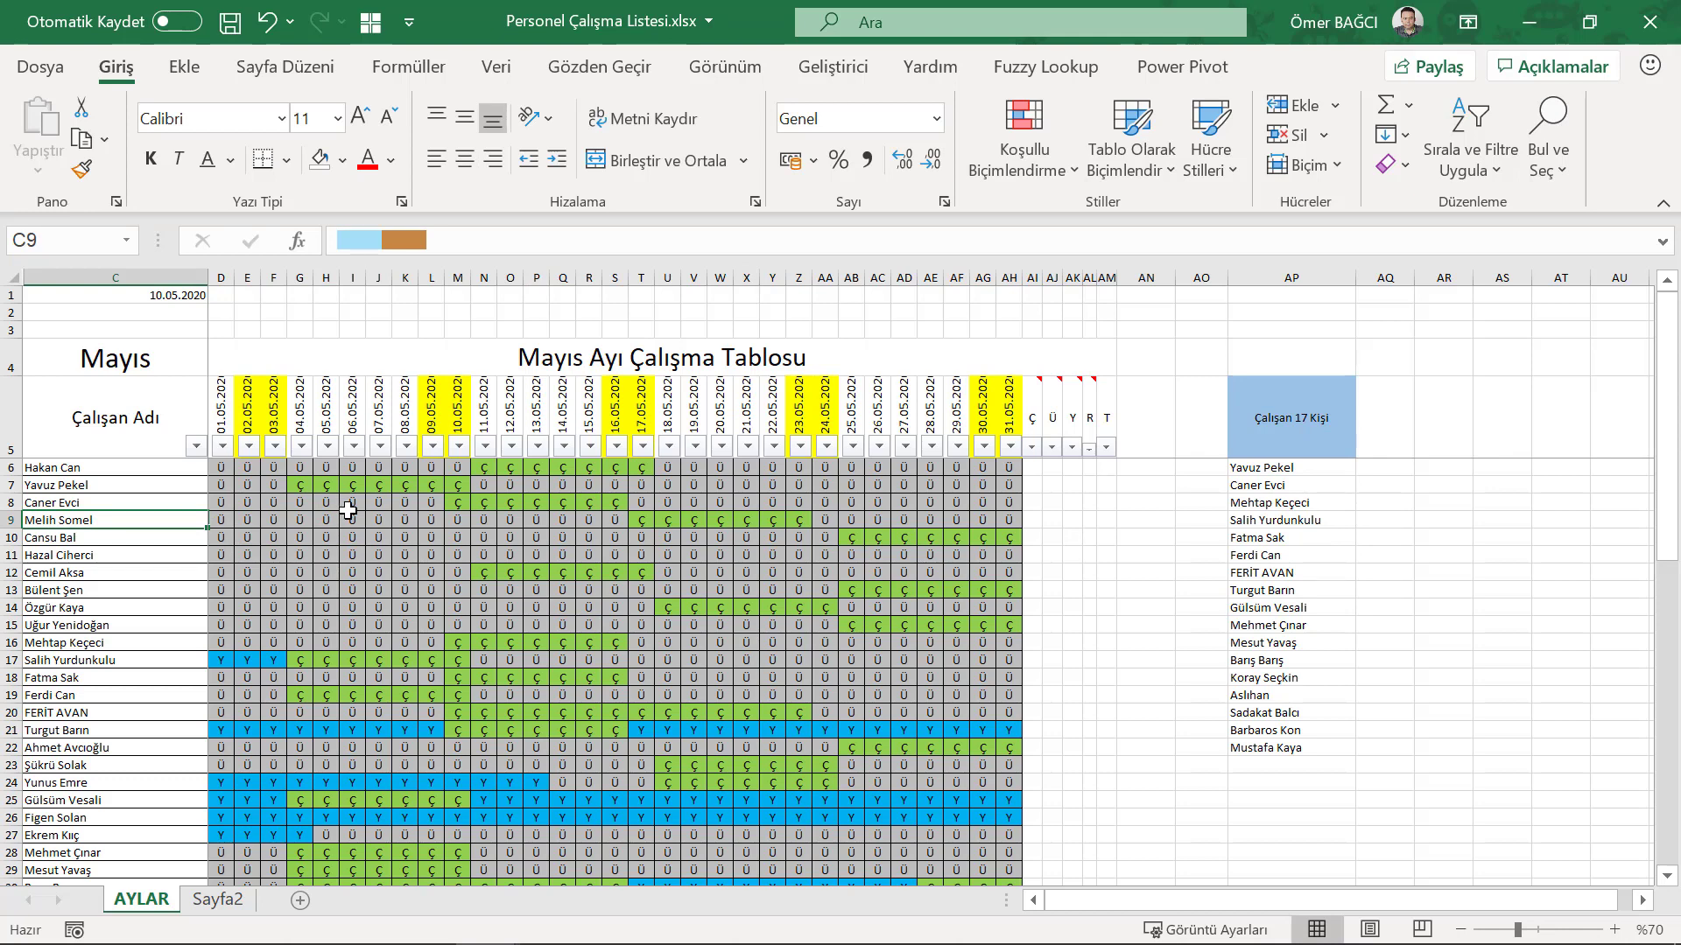